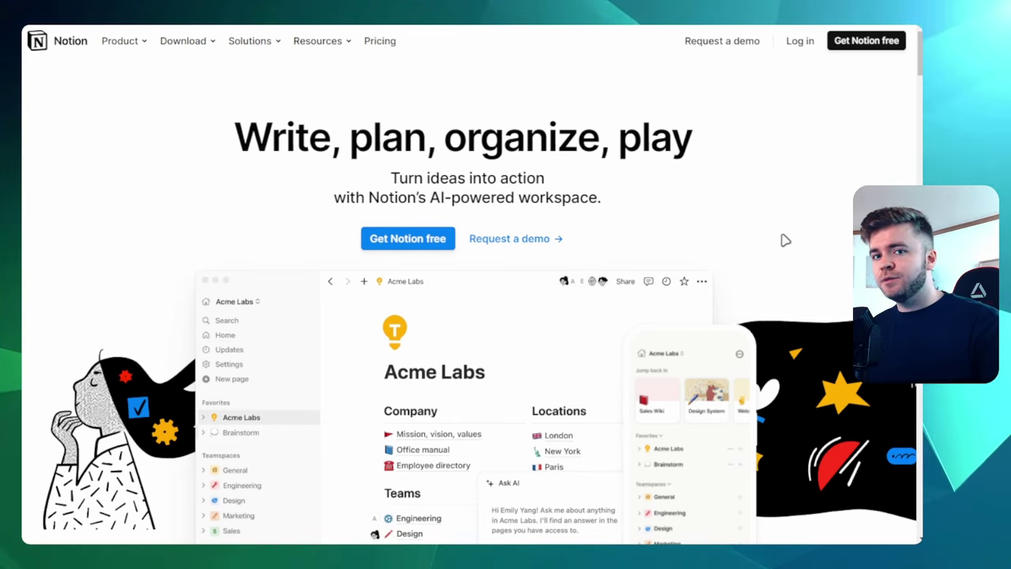
Start a free Notion sign-up and submit the account e-mail address.
click(415, 240)
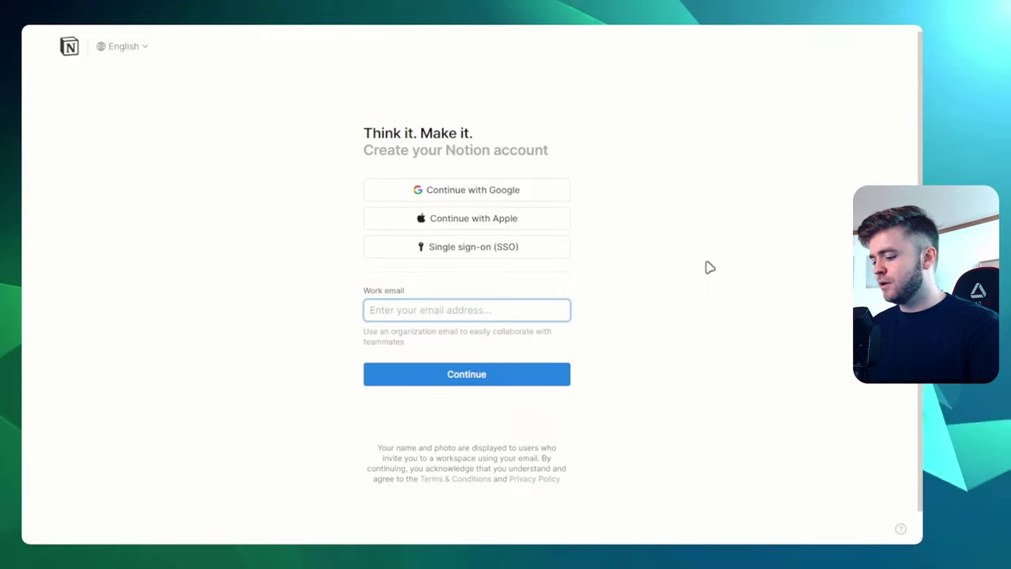
key(ctrl+v)
key(Return)
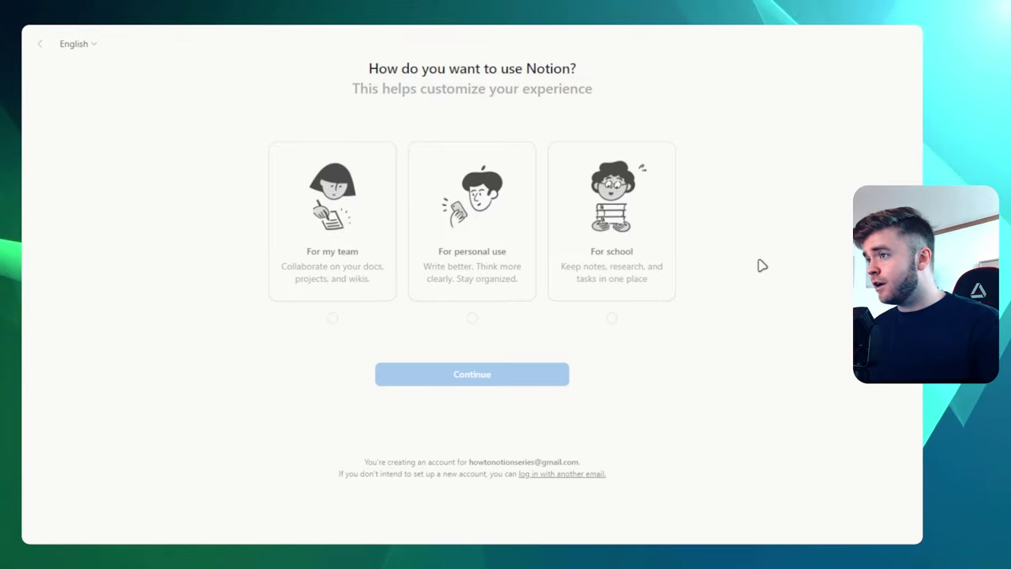
Choose personal use, pick Food & nutrition and Hobbies interests, and finish setup.
click(470, 219)
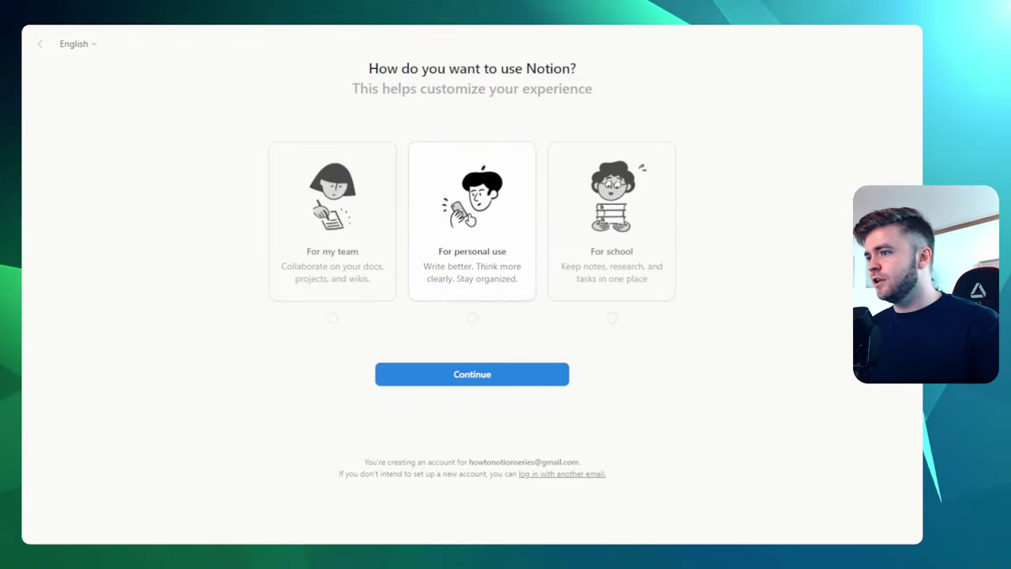
click(531, 377)
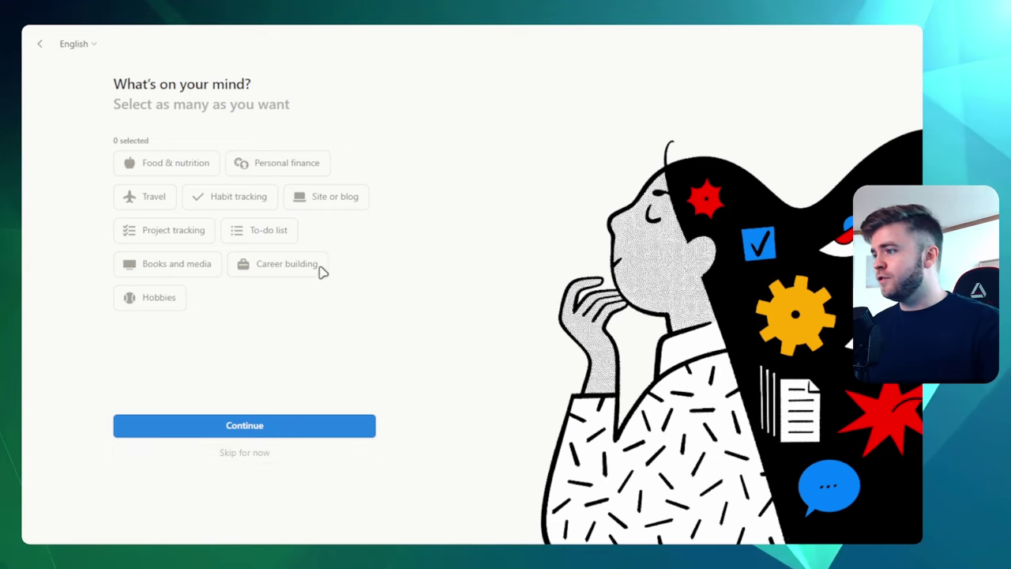
click(156, 168)
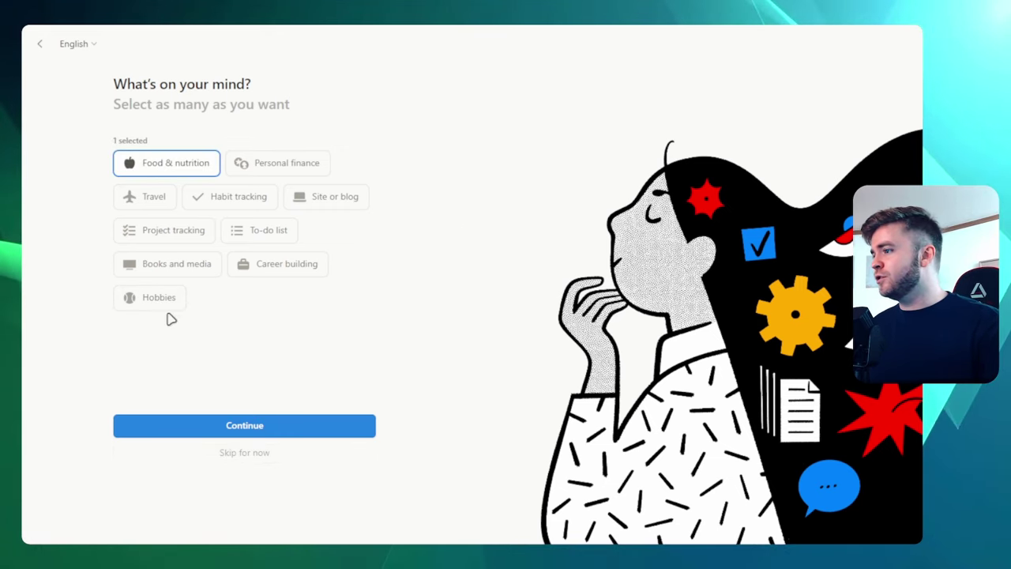
click(173, 301)
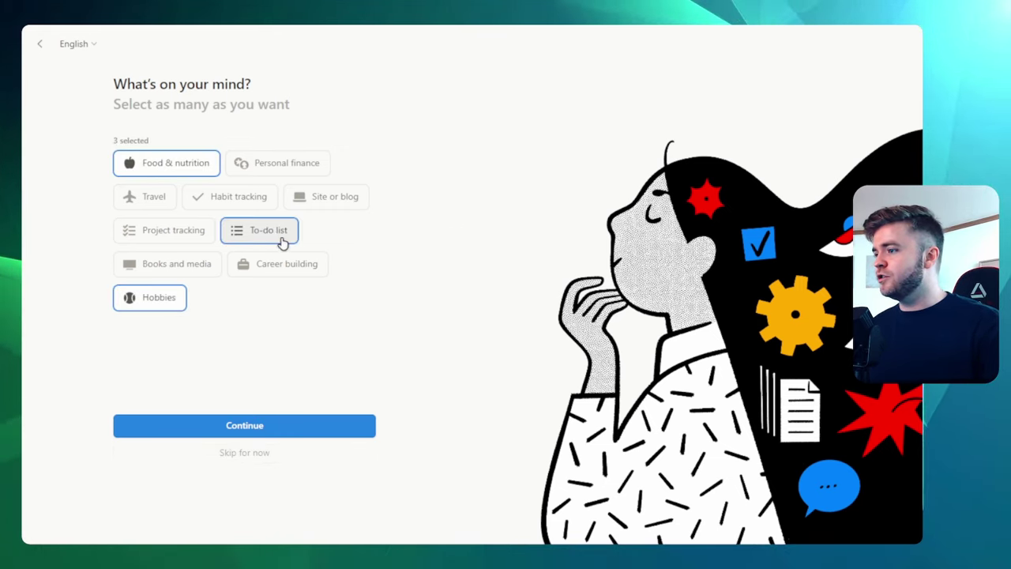
click(316, 433)
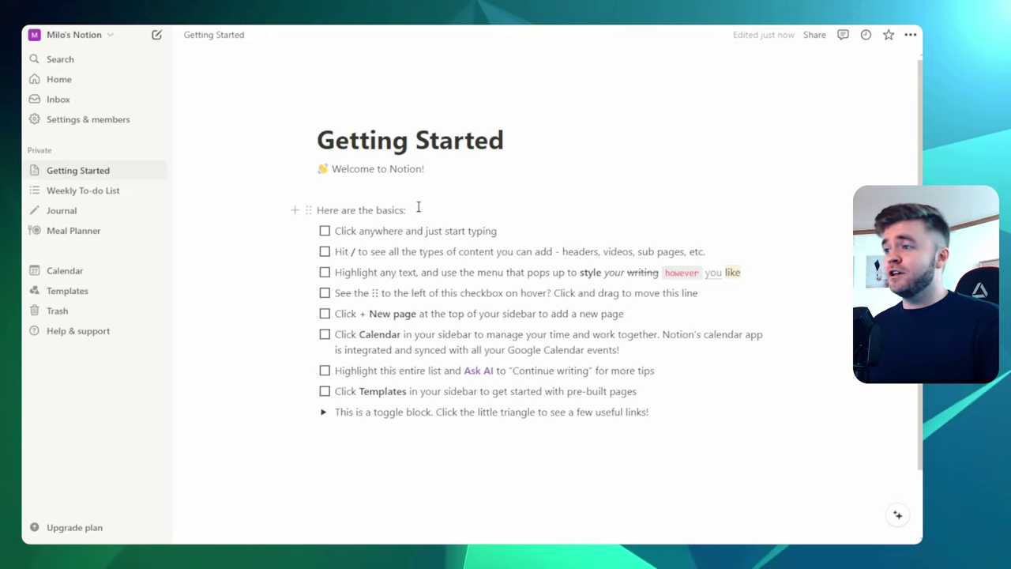
Check off the first three Getting Started to-do items.
click(324, 230)
click(324, 251)
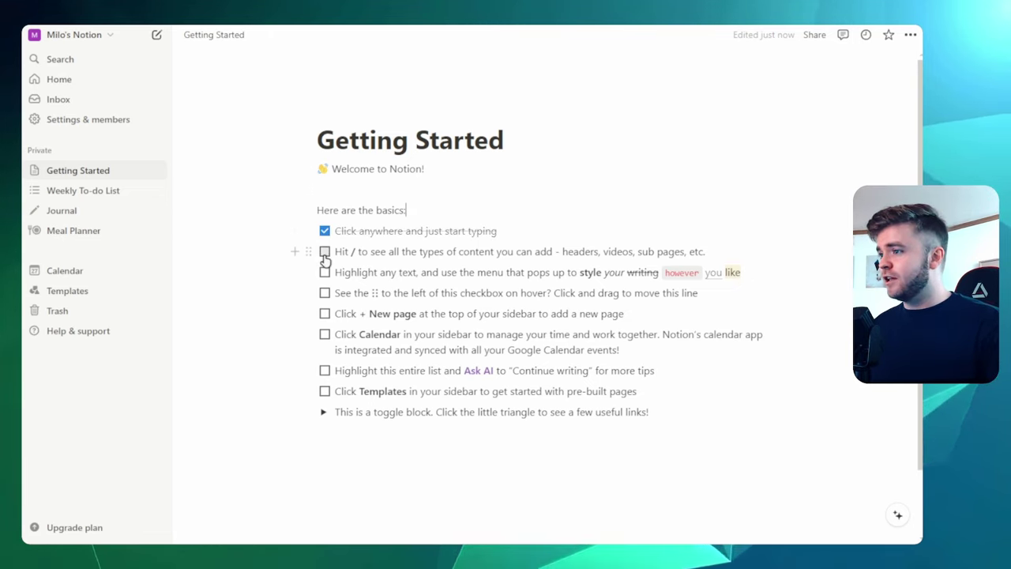
click(324, 272)
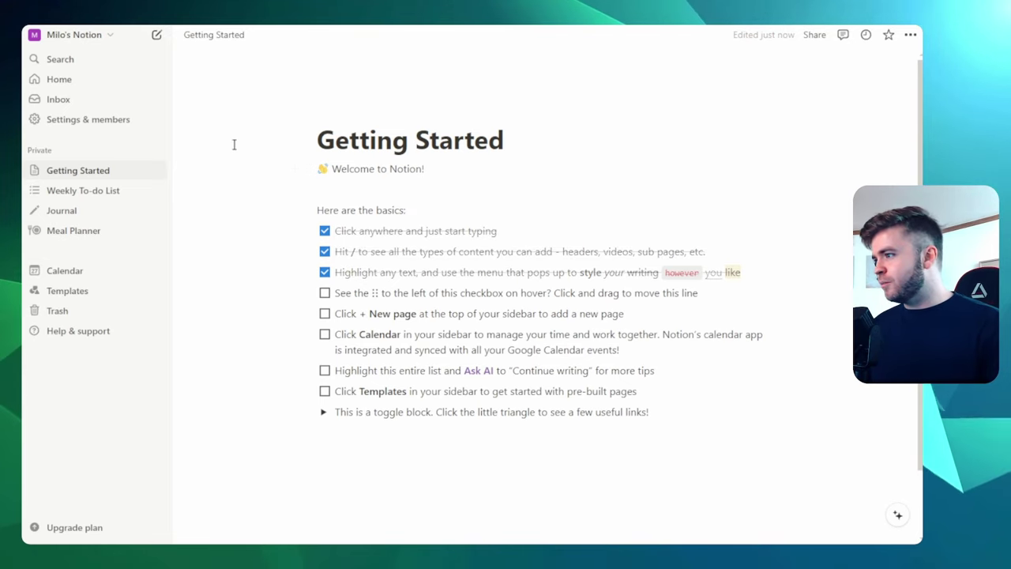
Open the Weekly To-do List, Journal and Meal Planner pages in turn.
click(82, 194)
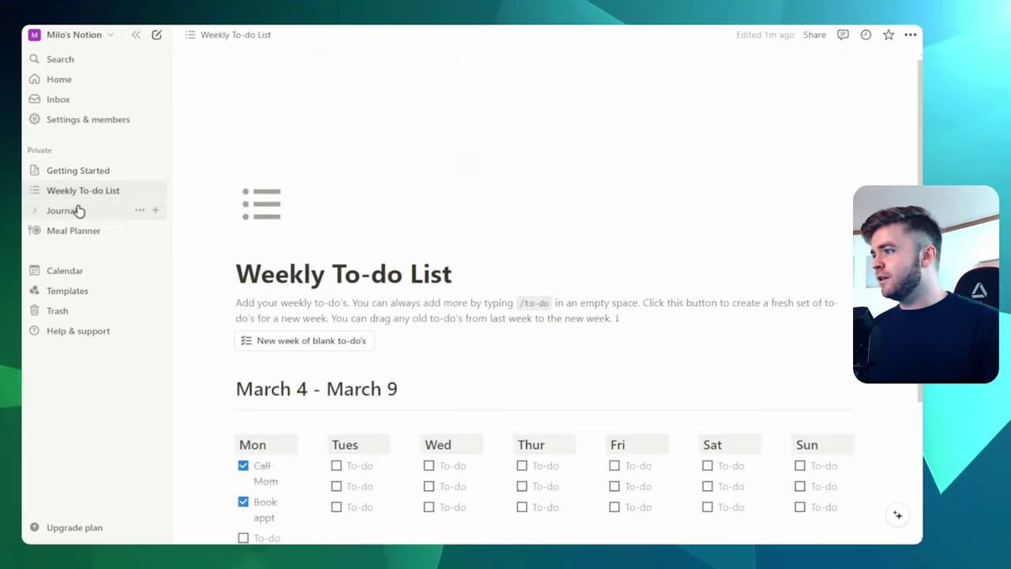
click(82, 210)
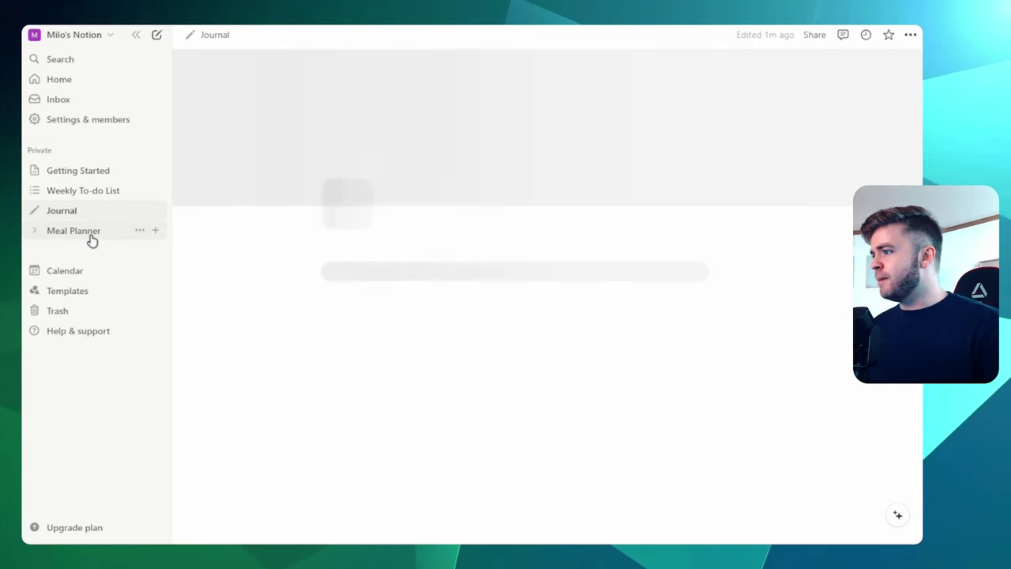
click(75, 233)
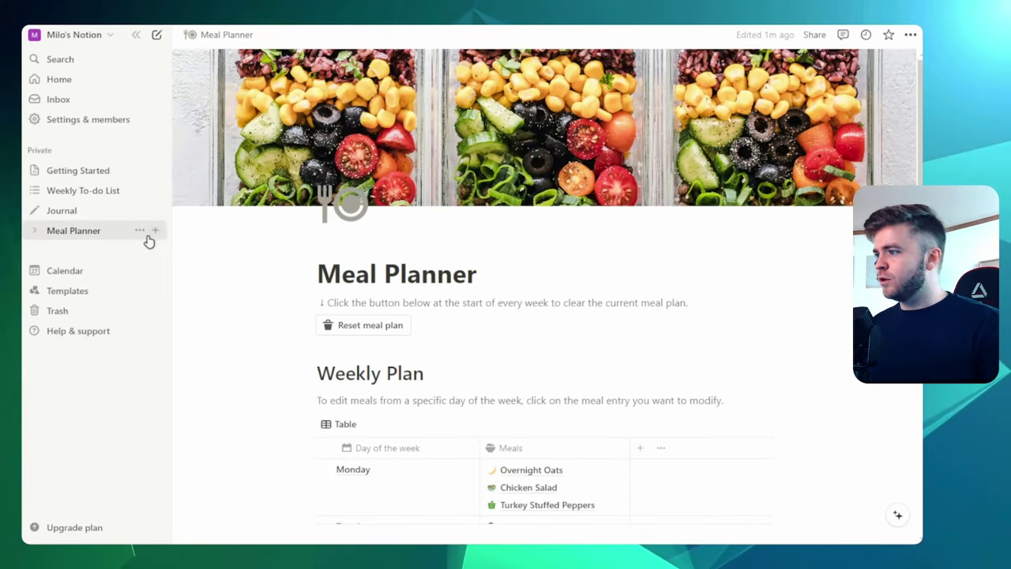
Move Meal Planner, Journal and Weekly To-do List to trash from the sidebar.
click(139, 231)
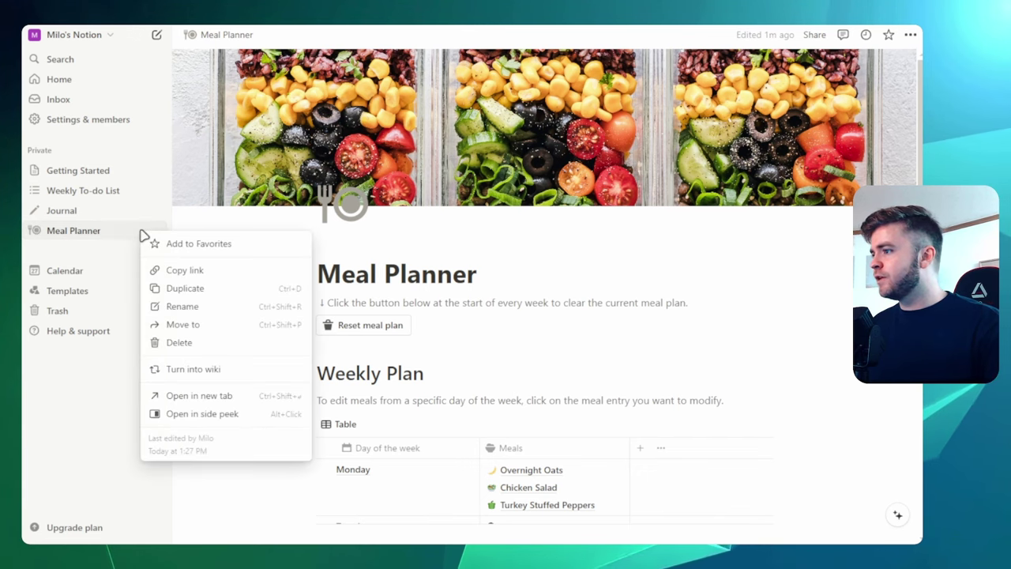
click(181, 344)
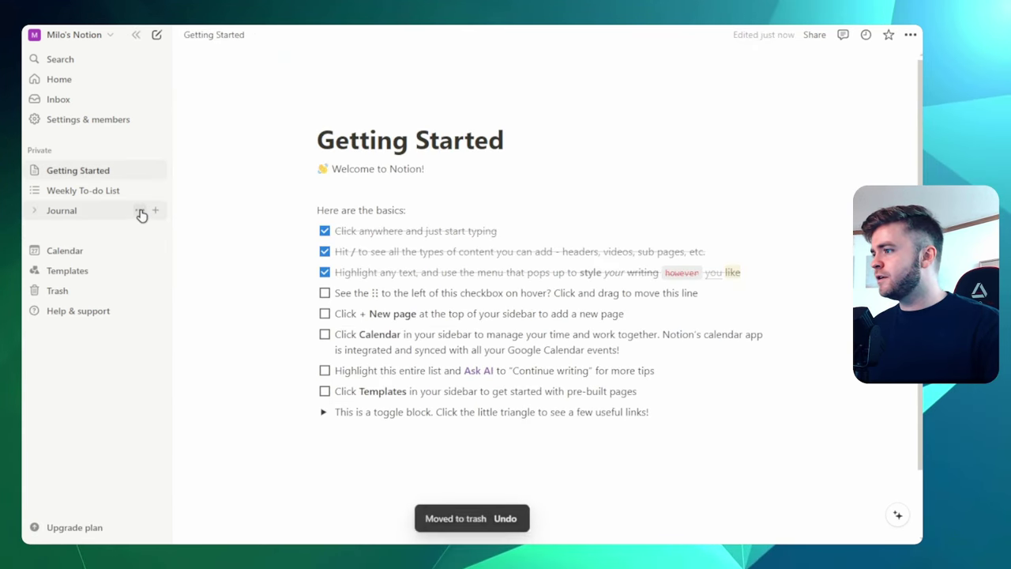
click(140, 211)
click(181, 322)
click(141, 190)
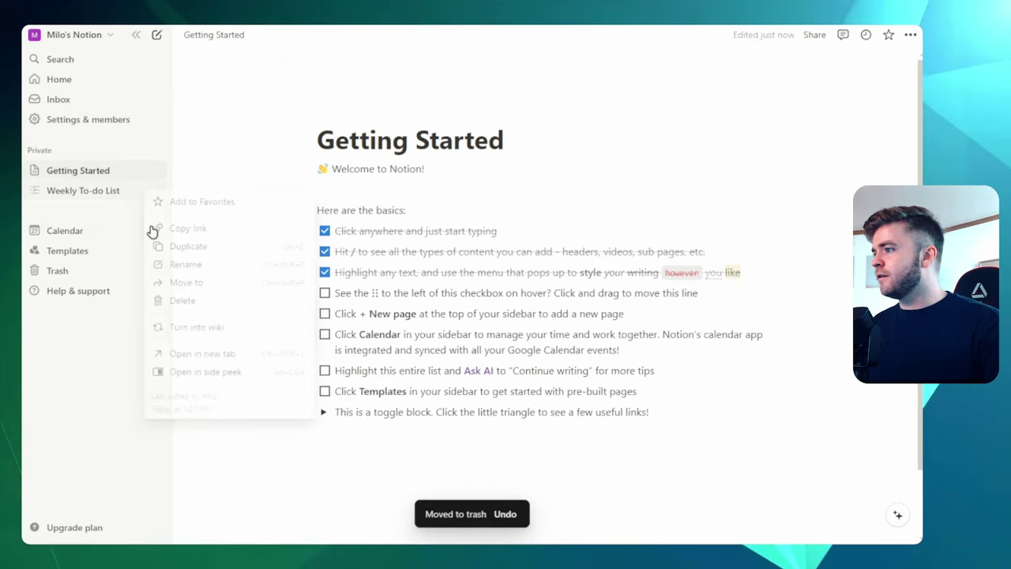
click(177, 303)
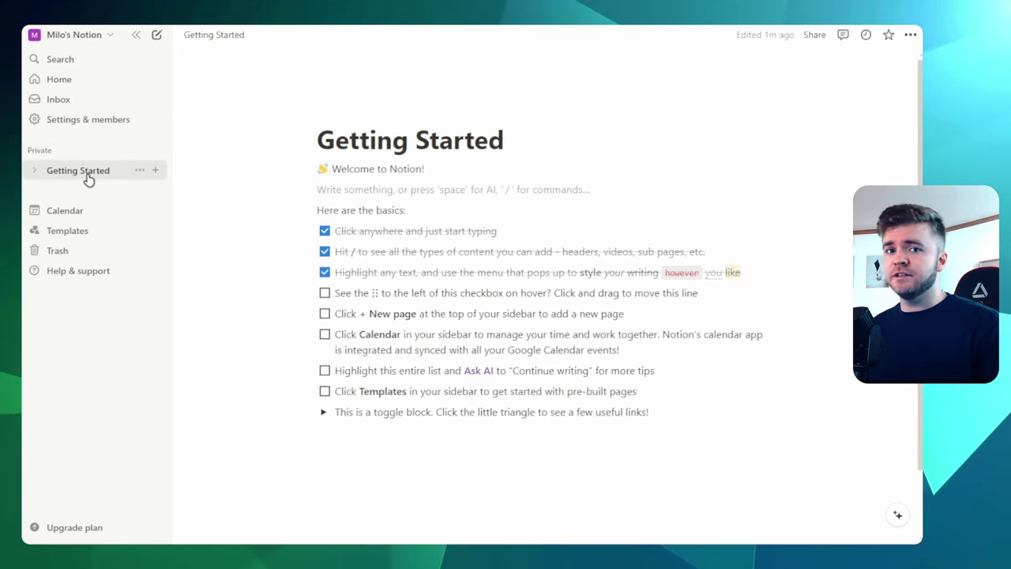
click(136, 35)
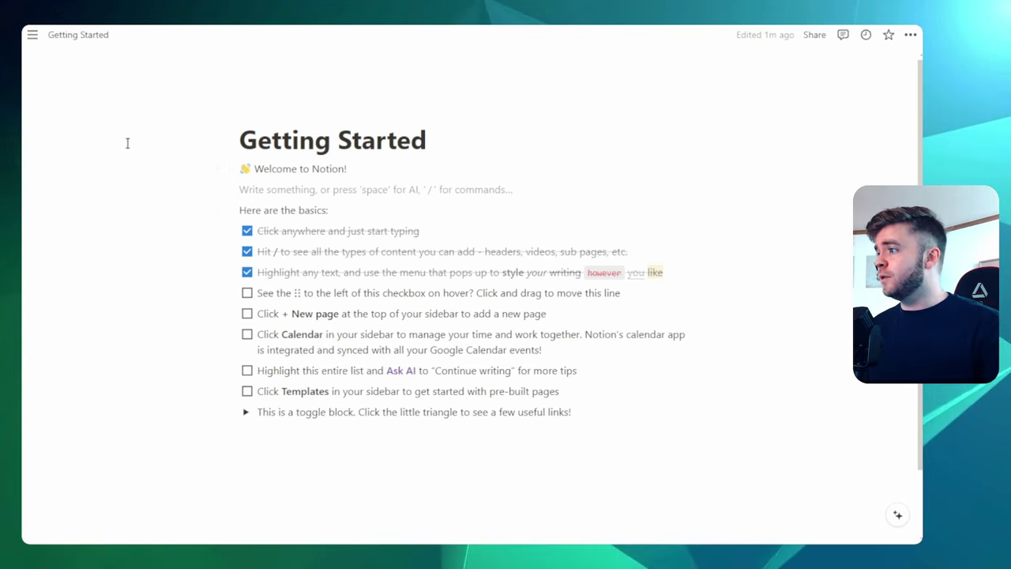
mouse_move(29, 153)
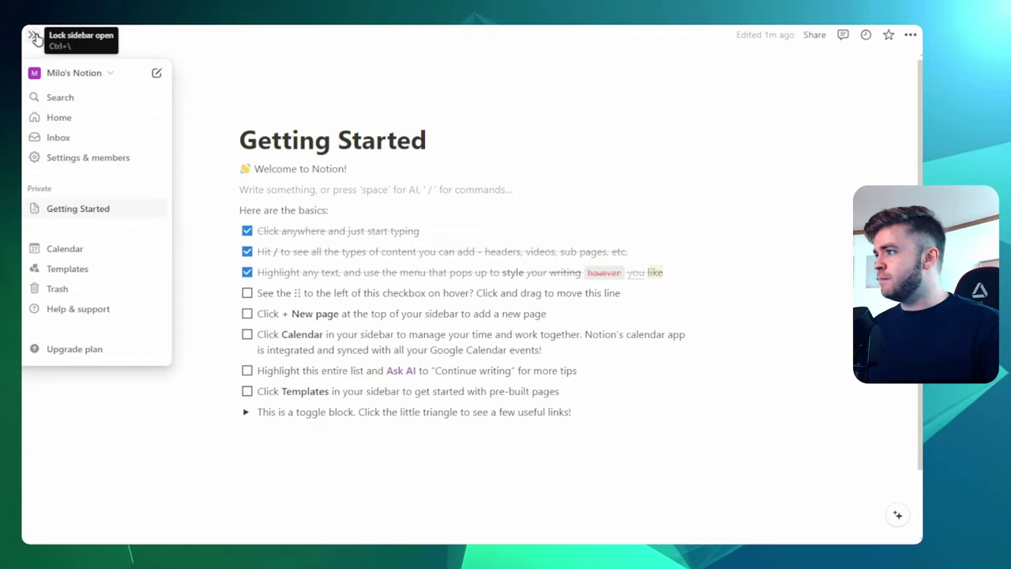
click(32, 35)
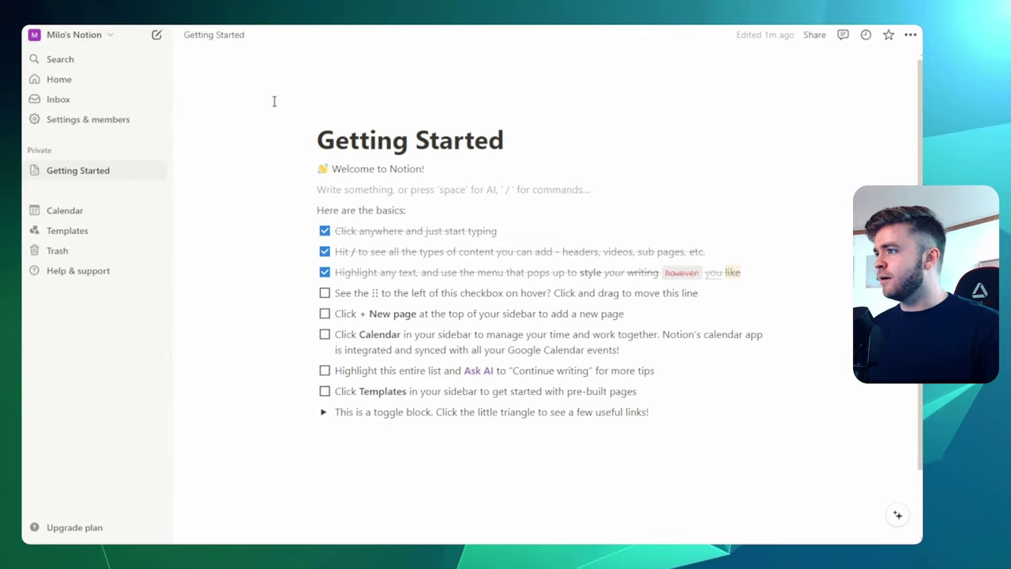
click(137, 34)
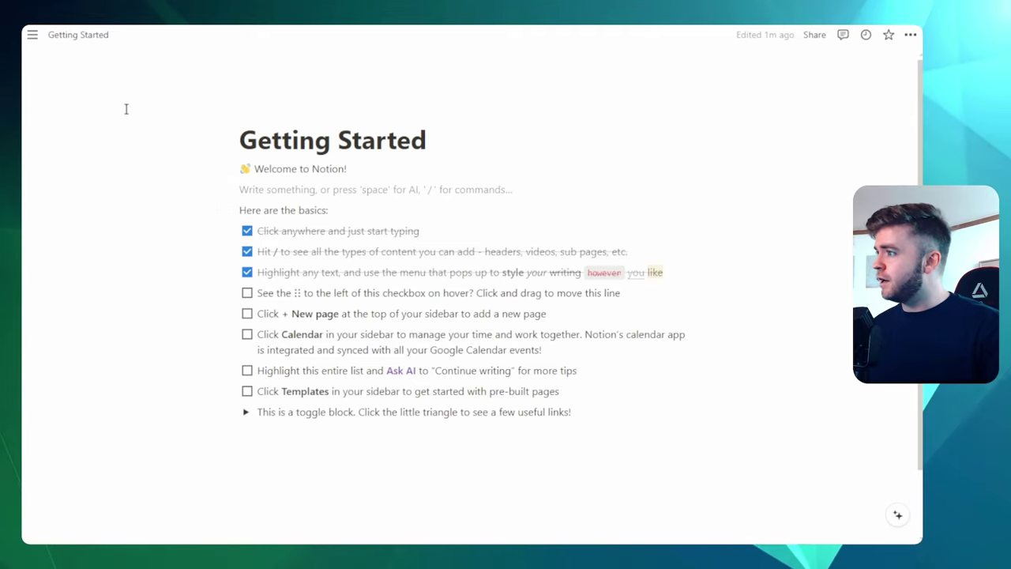
mouse_move(33, 35)
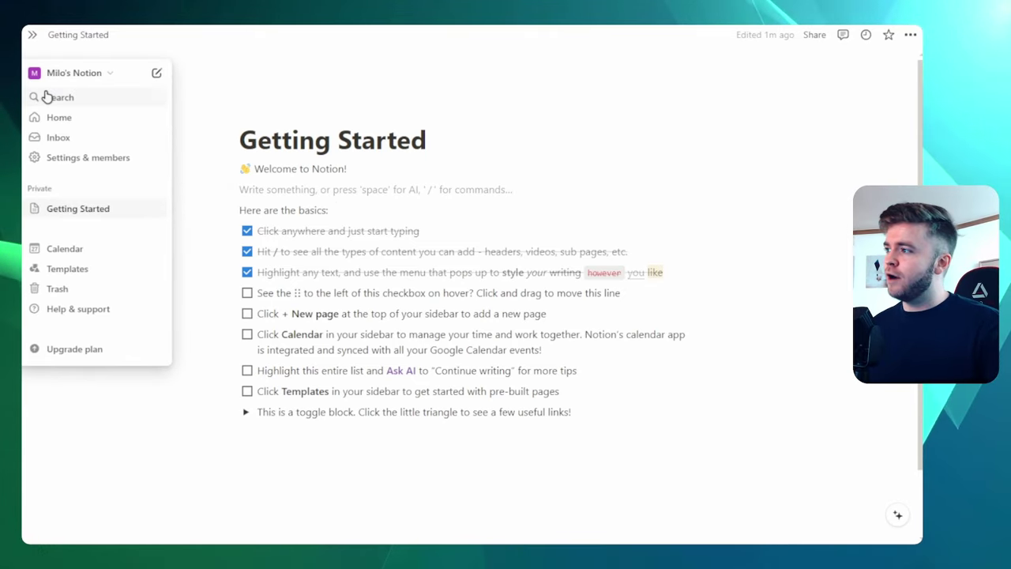
click(32, 35)
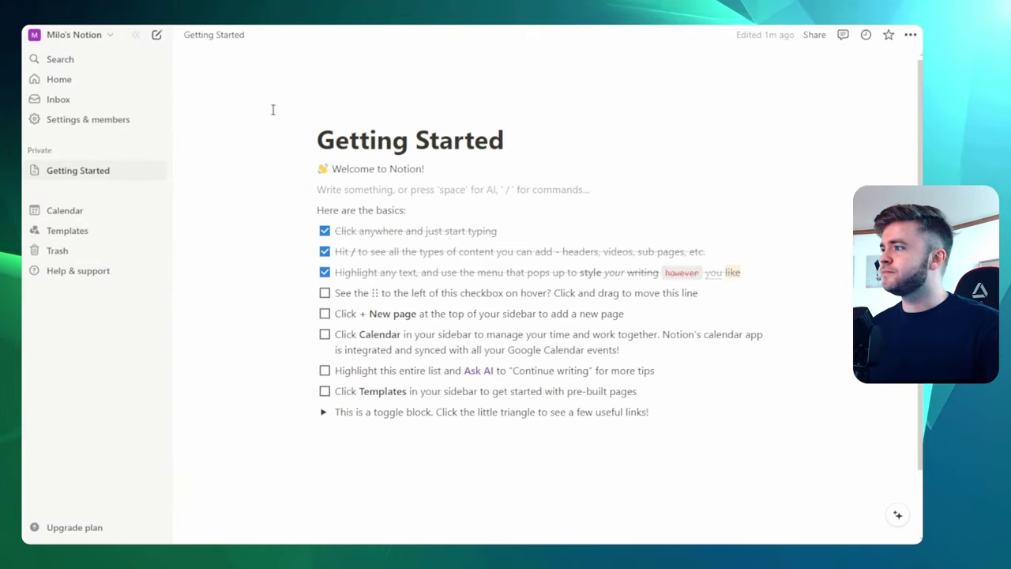
Visit the workspace Home page and view the empty Inbox.
click(63, 79)
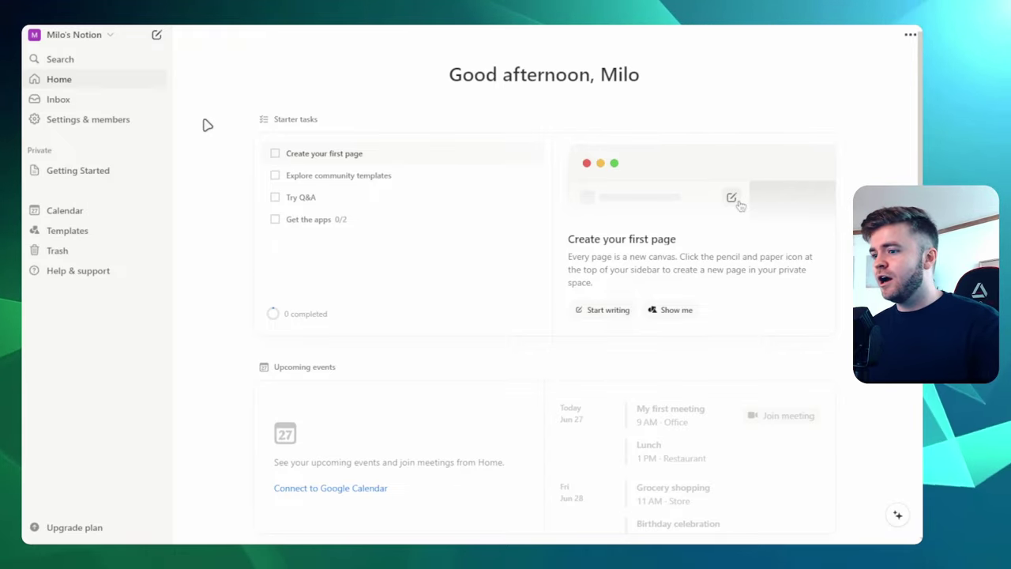
scroll(208, 125, down, 3)
scroll(207, 125, down, 2)
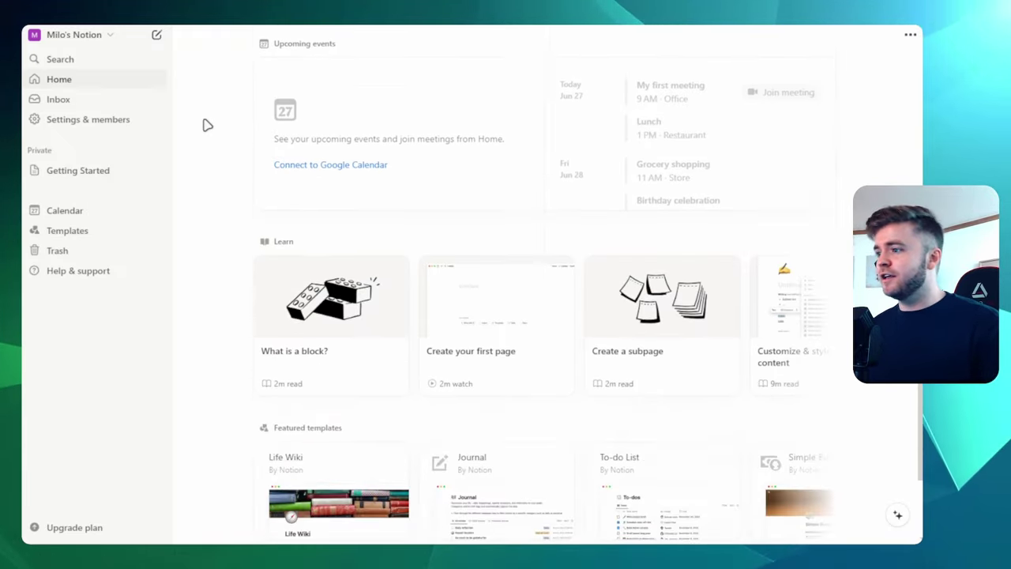
click(85, 104)
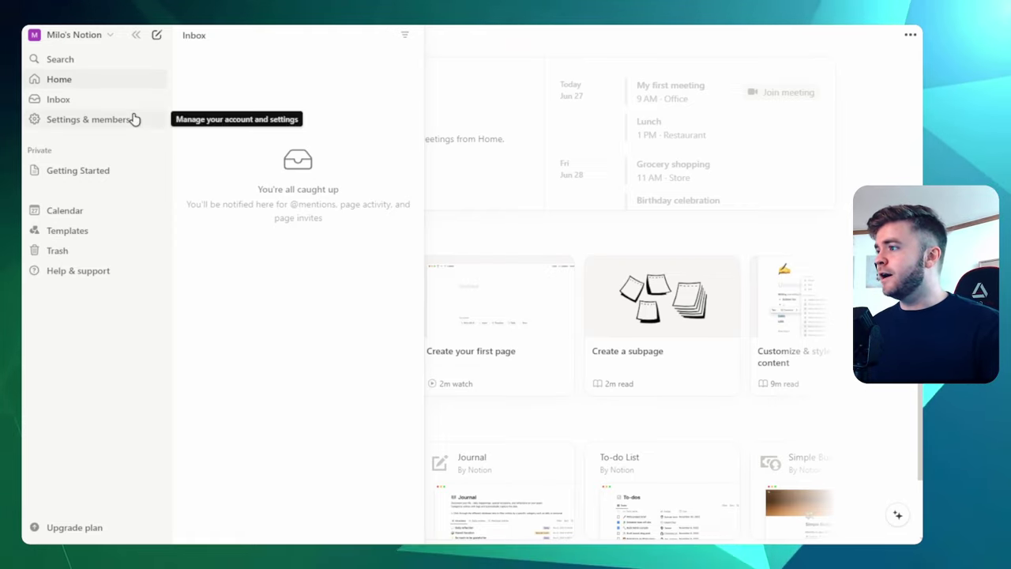
In Settings under My account, replace the profile photo with an illustrated avatar.
click(100, 127)
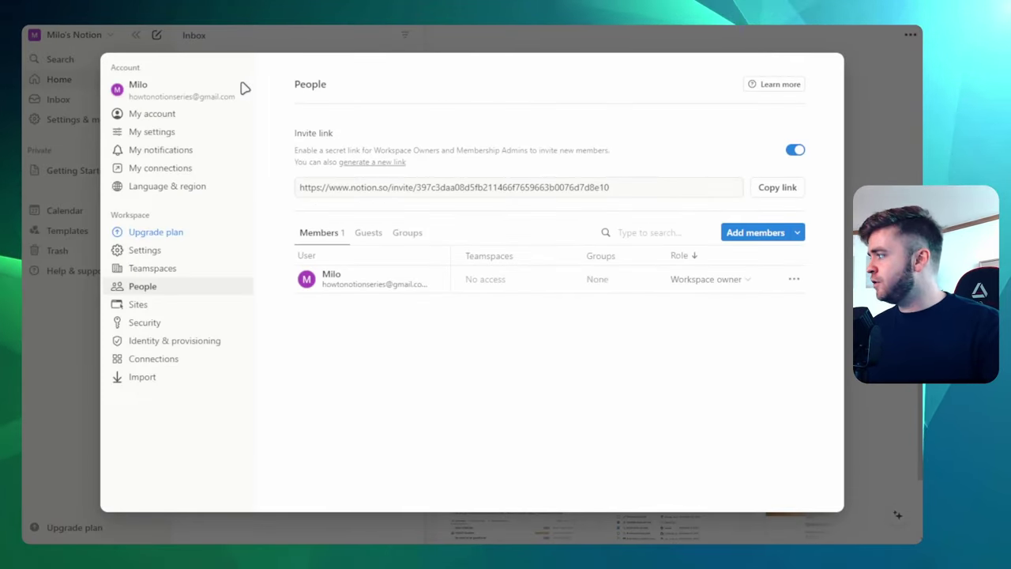
click(139, 116)
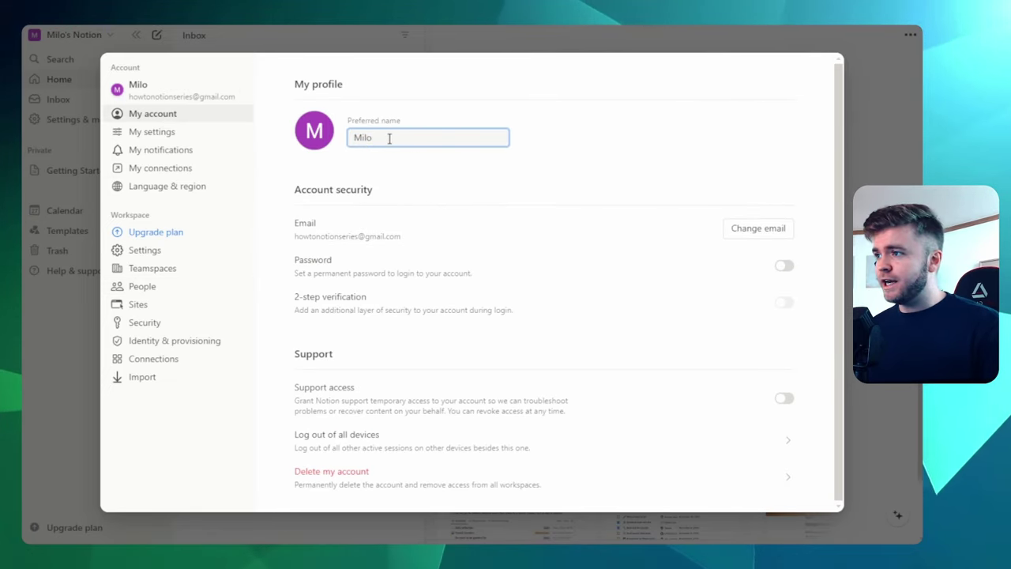
click(341, 140)
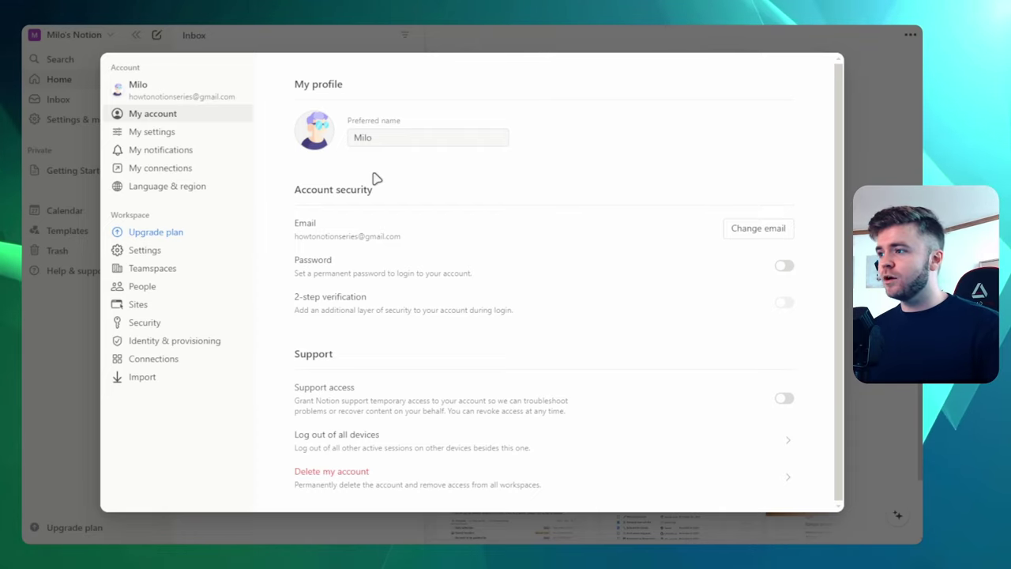
In My settings, switch Appearance to Dark and then back to Light.
click(166, 135)
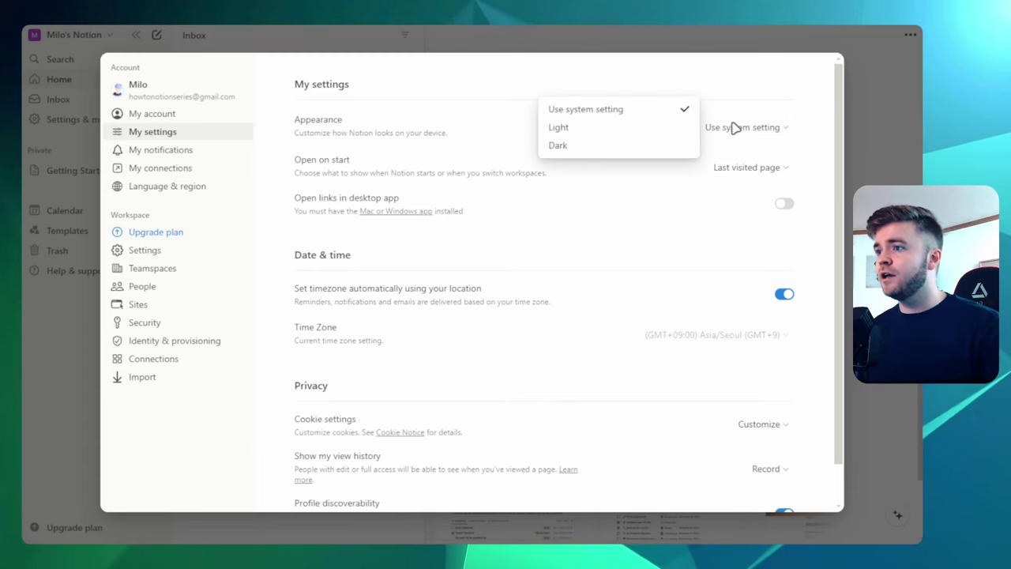
click(573, 148)
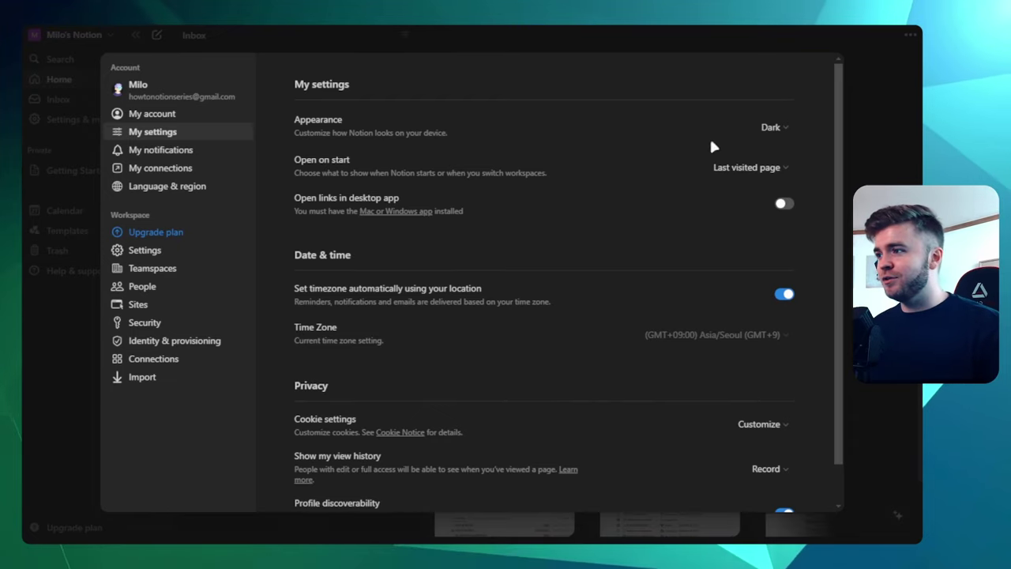
click(772, 128)
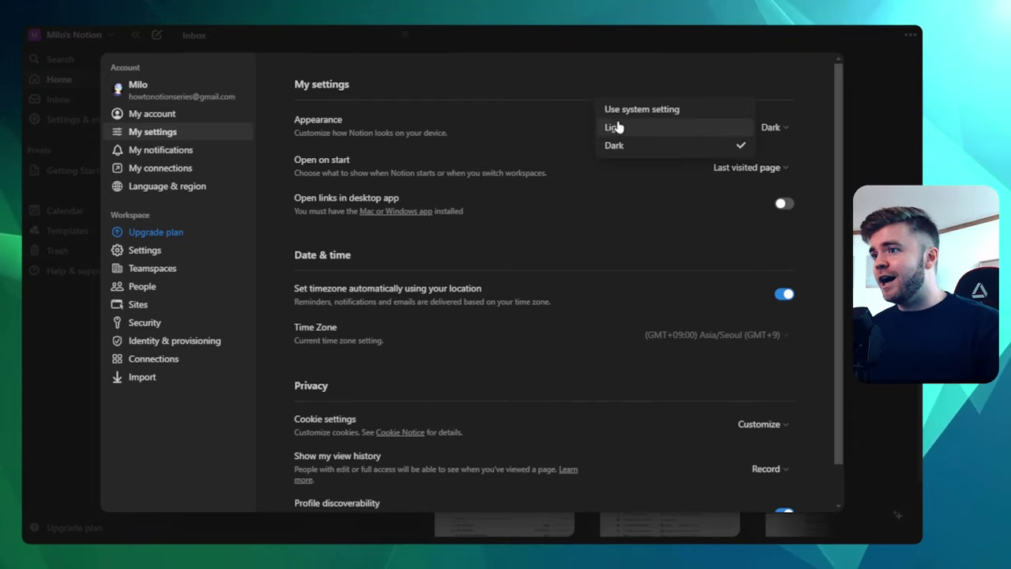
click(625, 129)
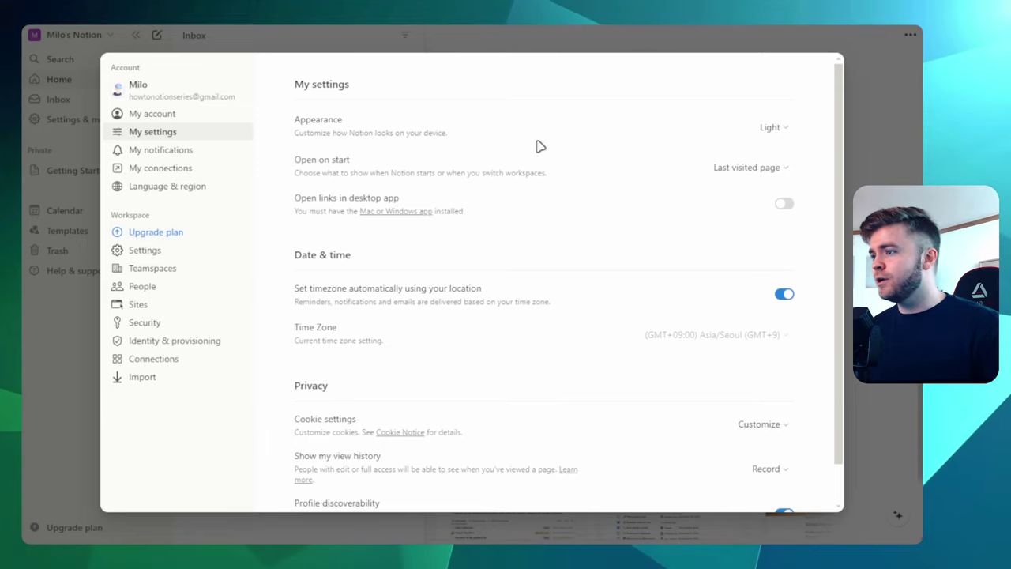
Review the cookie preference options and close them.
scroll(541, 146, down, 1)
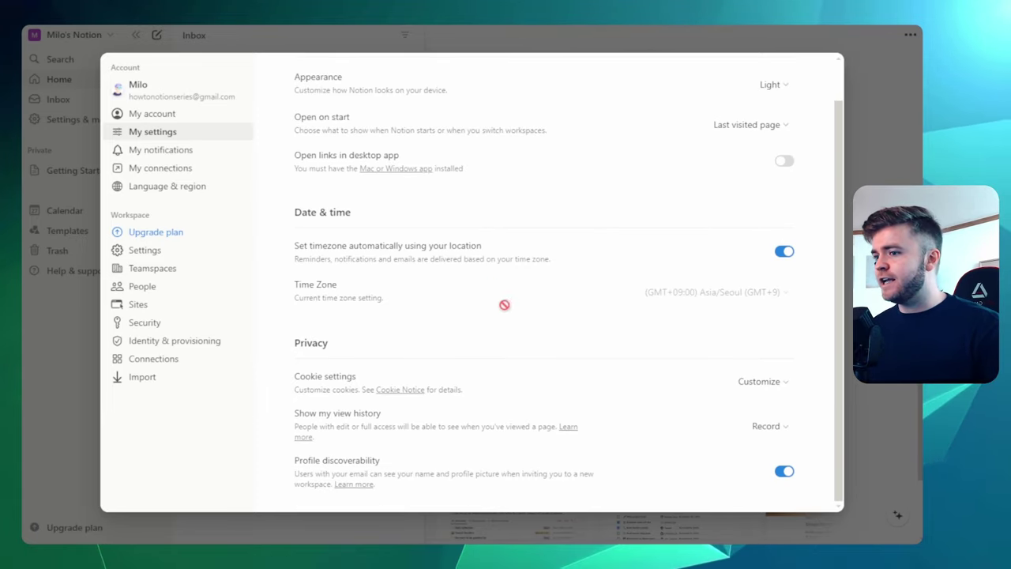
click(770, 387)
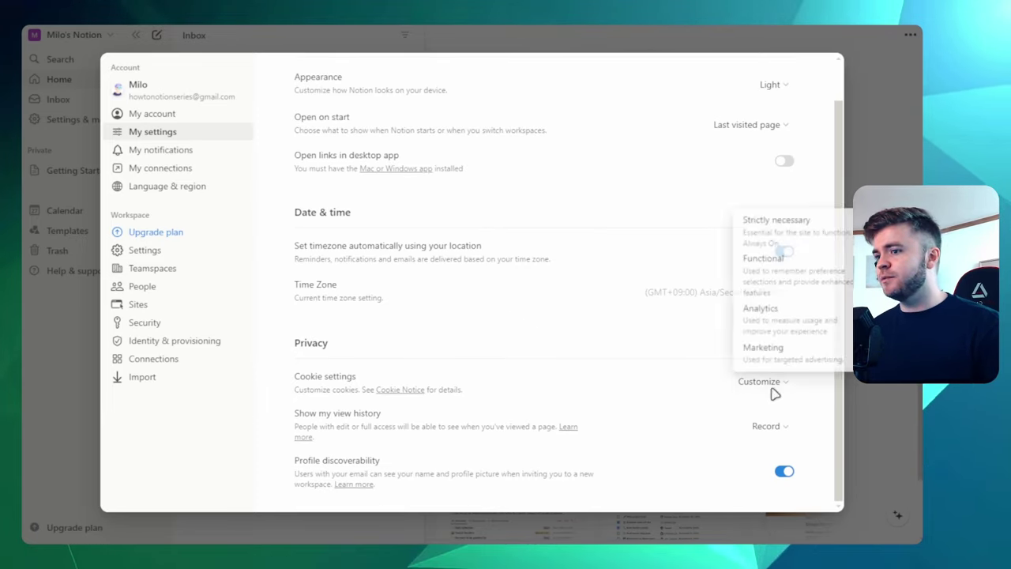
click(620, 332)
View My notifications, then My connections offering Slack, Google Drive and Figma.
click(193, 150)
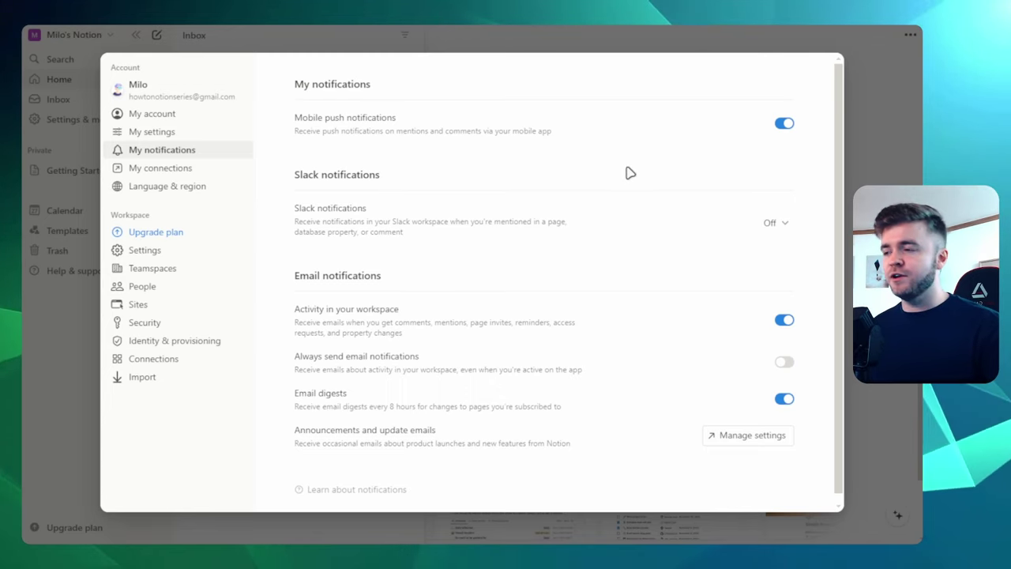
click(189, 169)
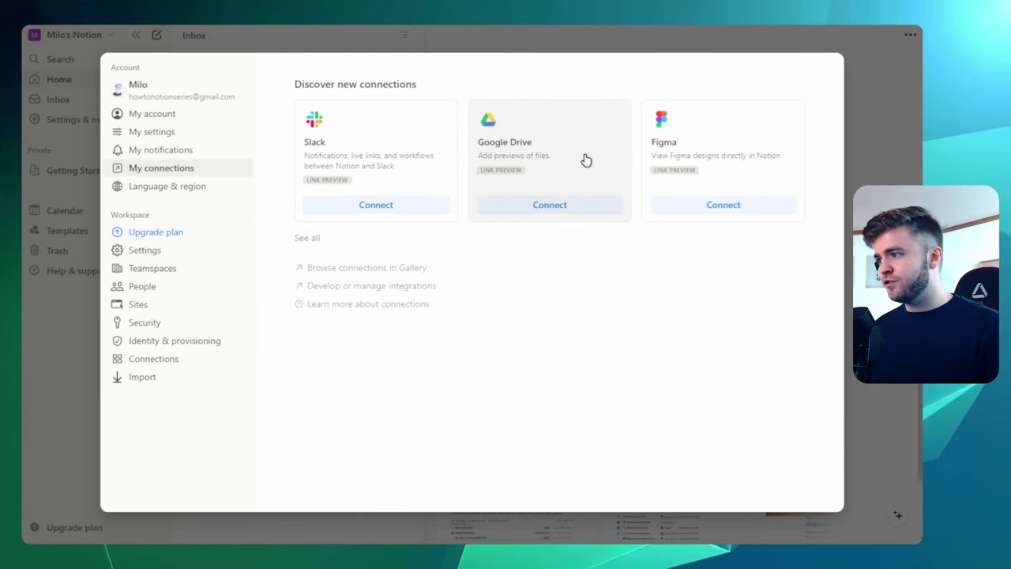
Show the Language & region settings, with English as the interface language.
click(170, 190)
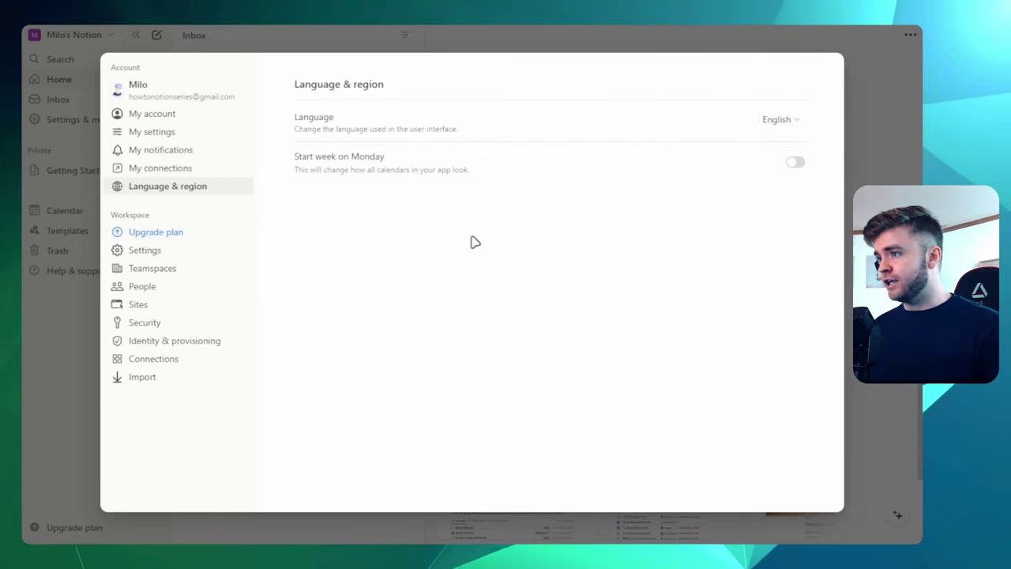
Compare the Free, Plus, Business and Enterprise plans, highlighting Plus's unlimited blocks and file uploads.
click(181, 232)
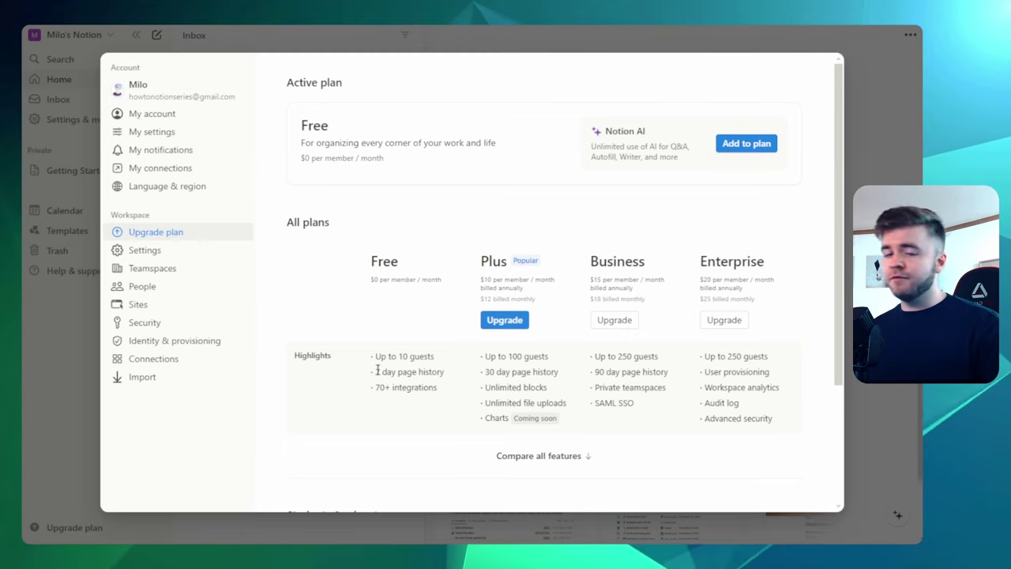
scroll(531, 224, down, 1)
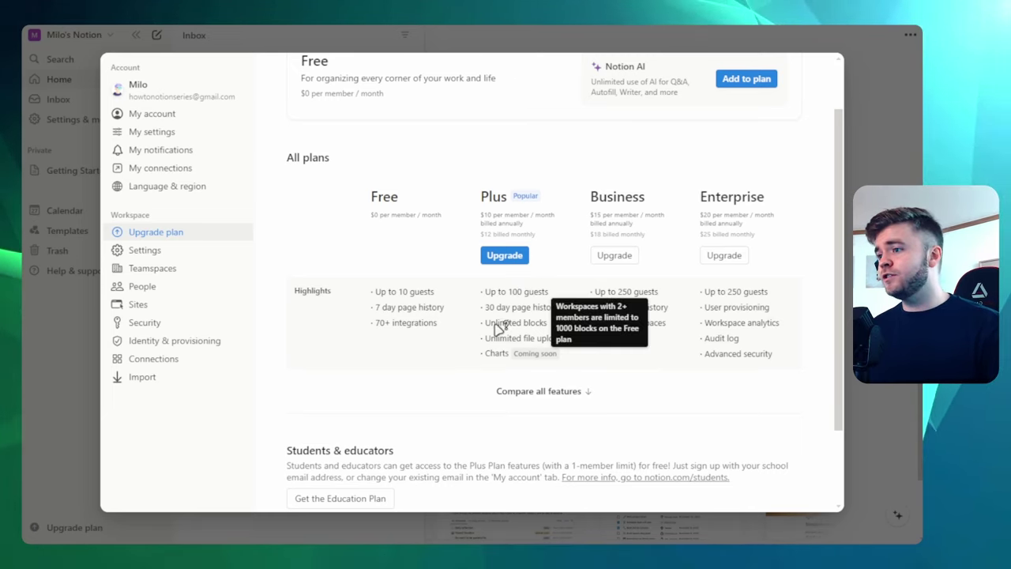
drag(495, 323, 540, 324)
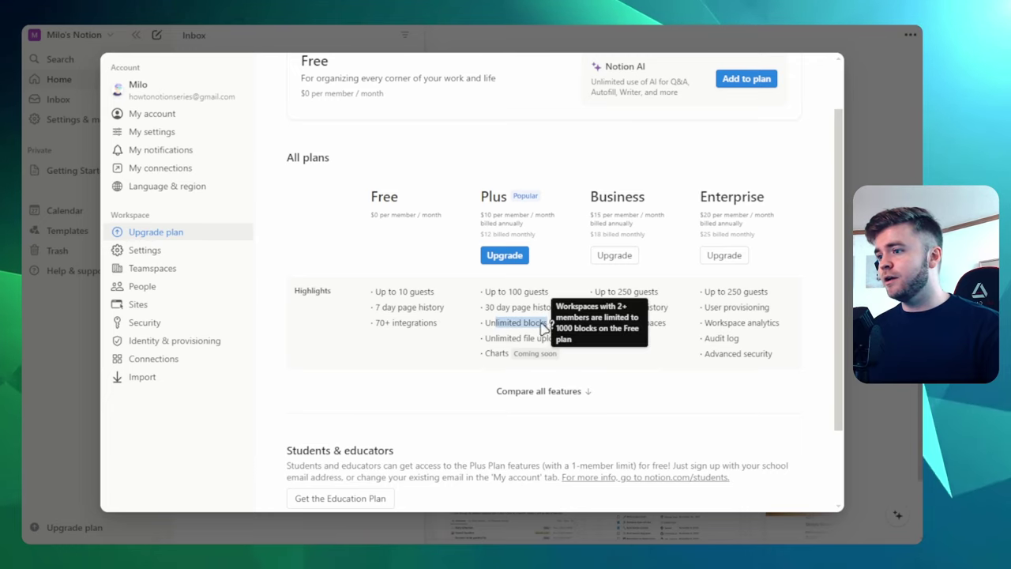
click(472, 324)
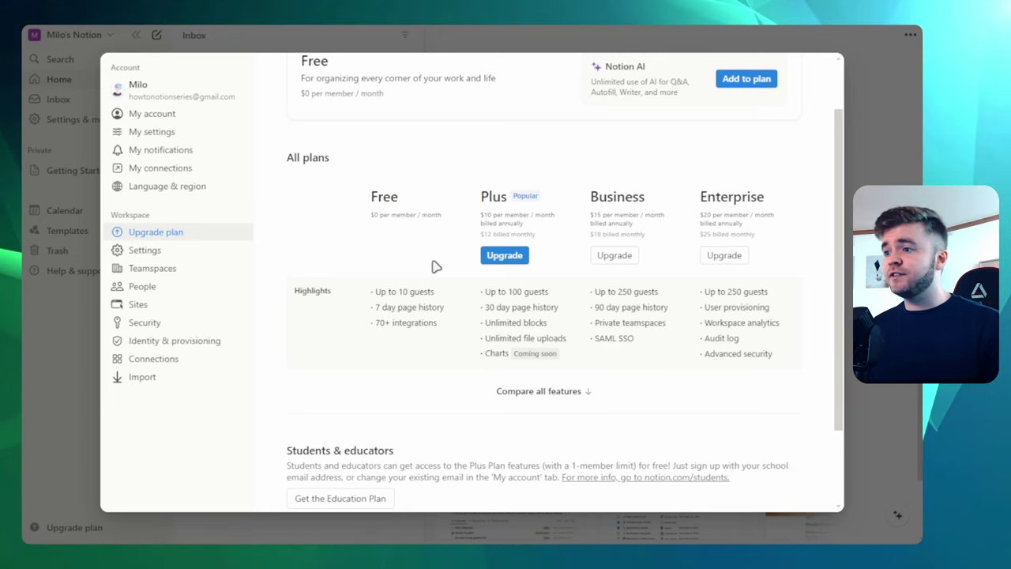
drag(497, 338, 553, 337)
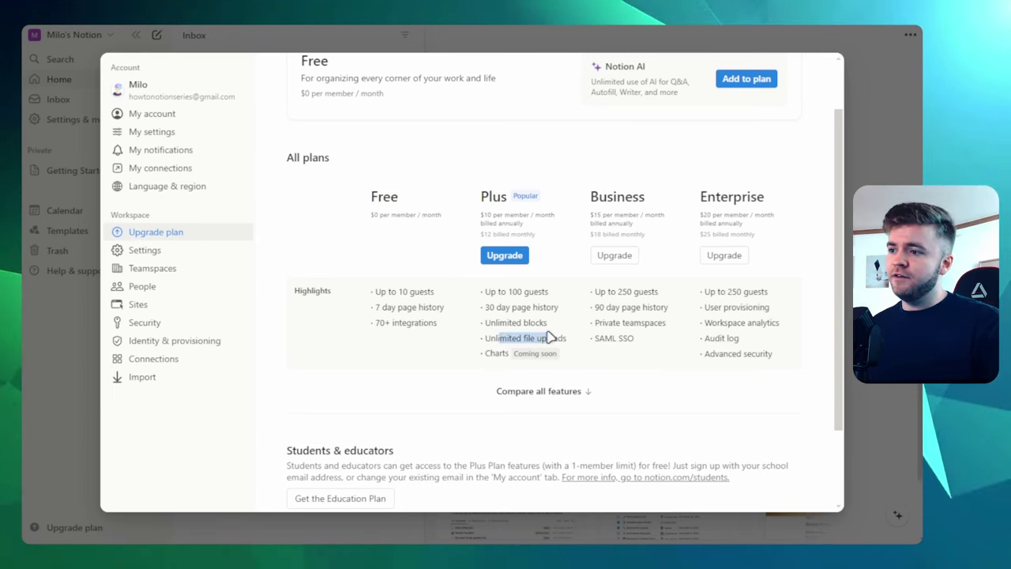
click(552, 338)
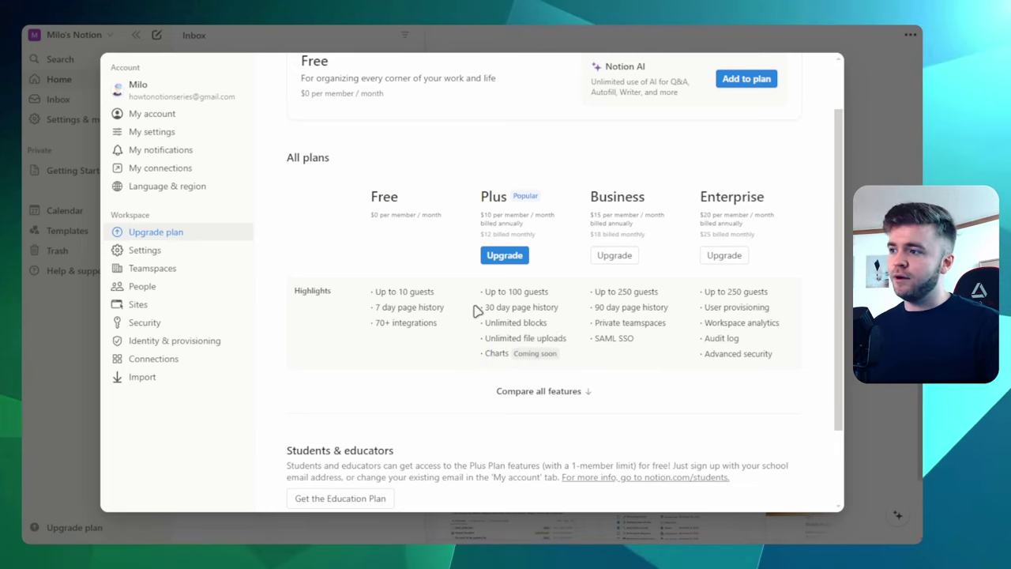
Rename the workspace to 'Notion Basics Series' and set its icon to the Notion logo.
click(145, 250)
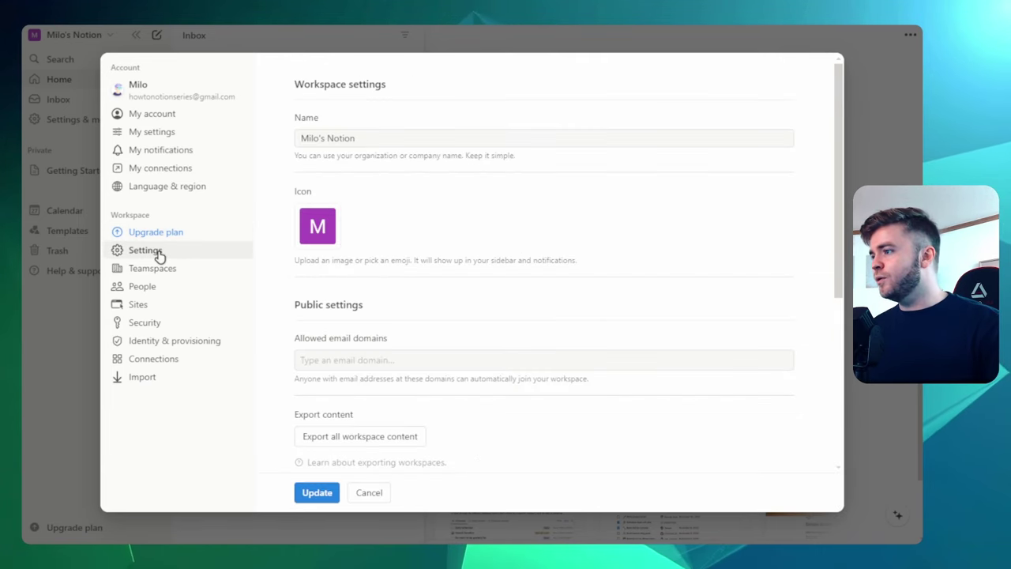
triple_click(344, 136)
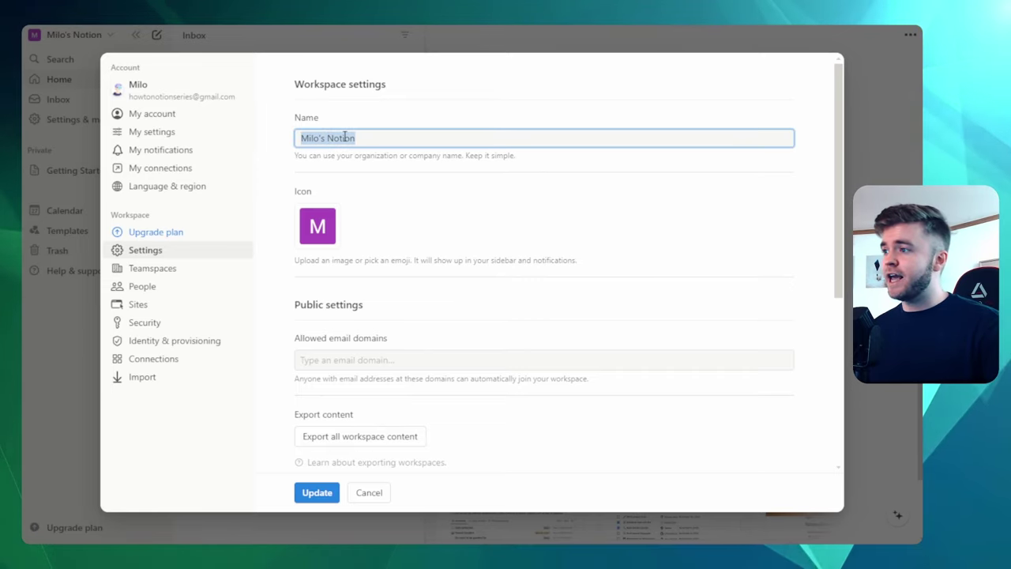
text(Notion Basics Series)
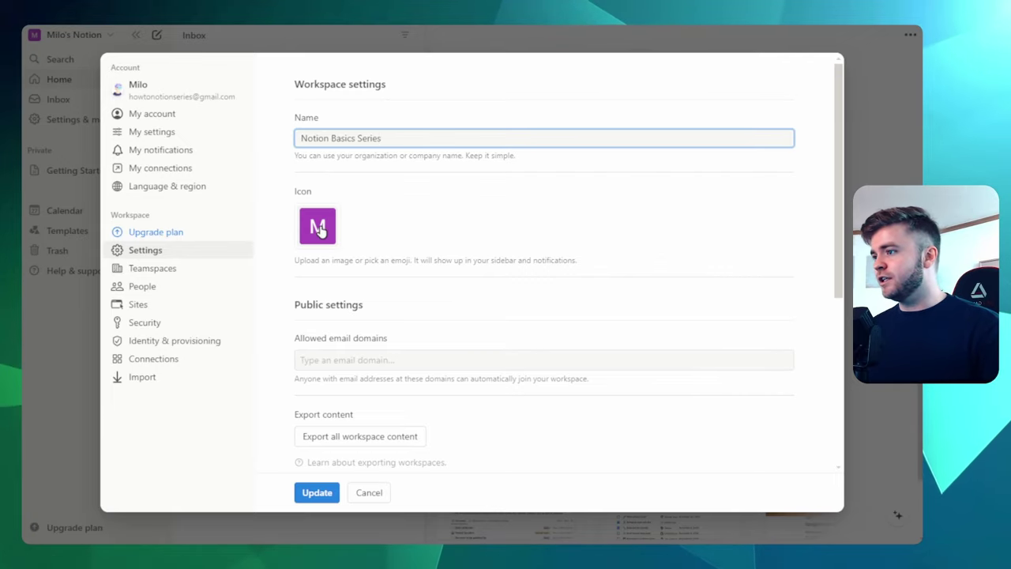
click(356, 242)
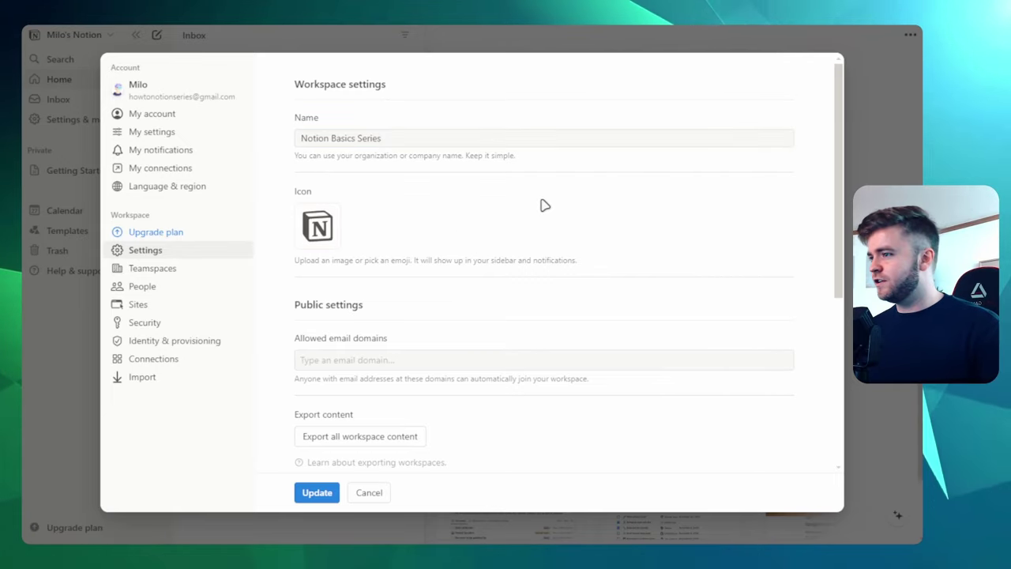
scroll(477, 227, down, 1)
scroll(479, 225, down, 2)
Browse Teamspaces, People and Guests, open and close the invite dialog, then view Sites.
click(162, 271)
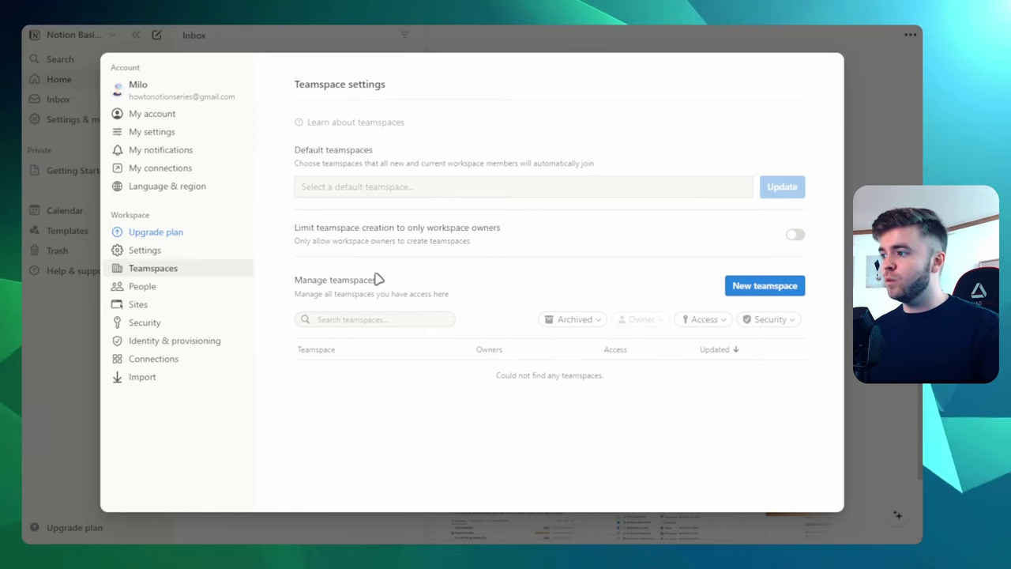
click(143, 286)
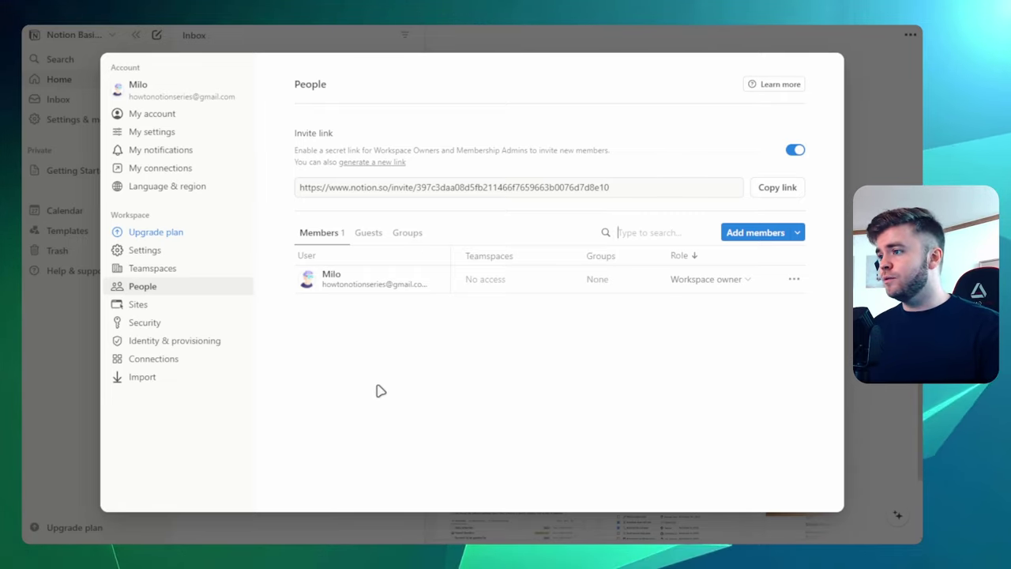
click(369, 234)
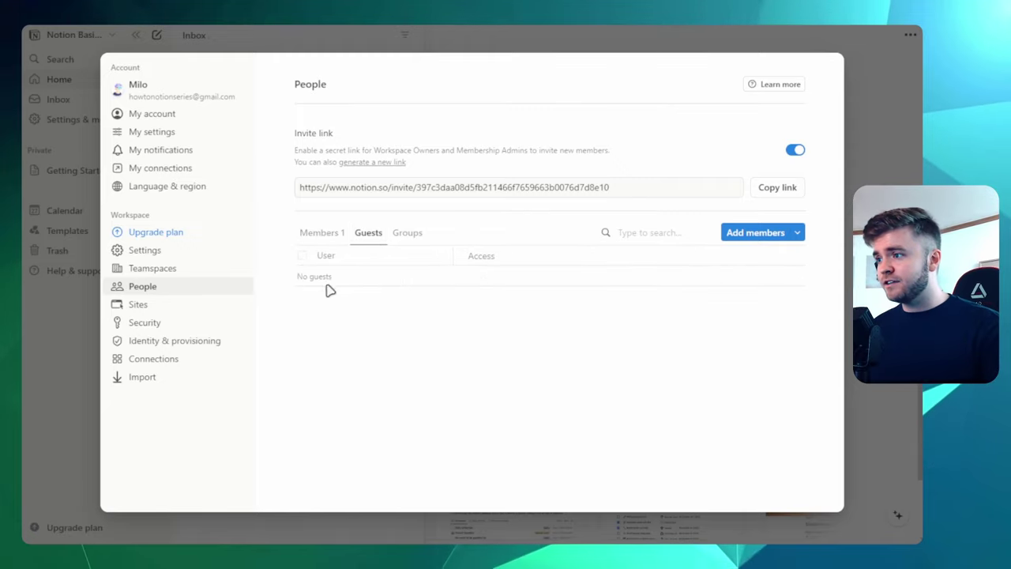
click(795, 233)
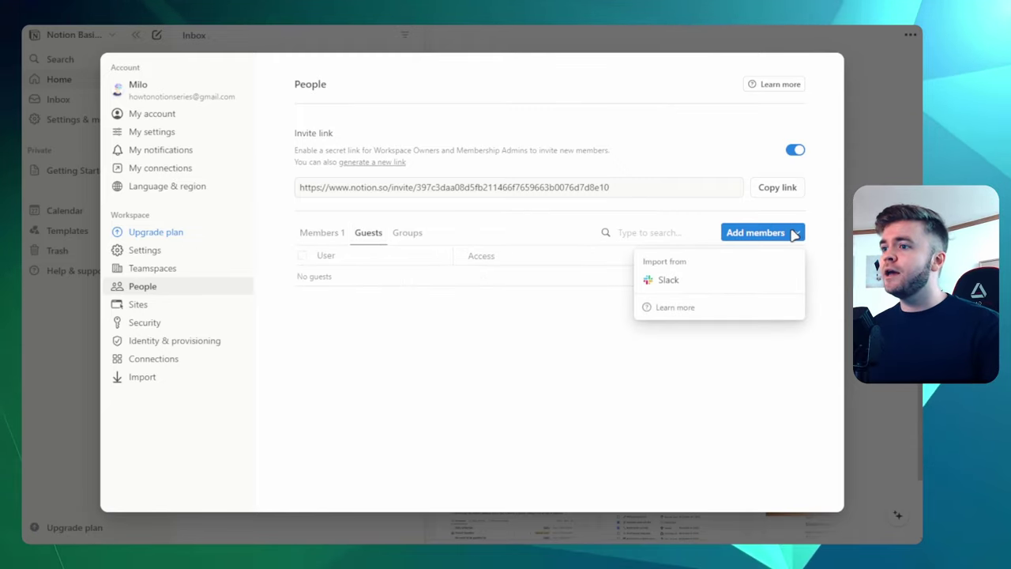
click(754, 236)
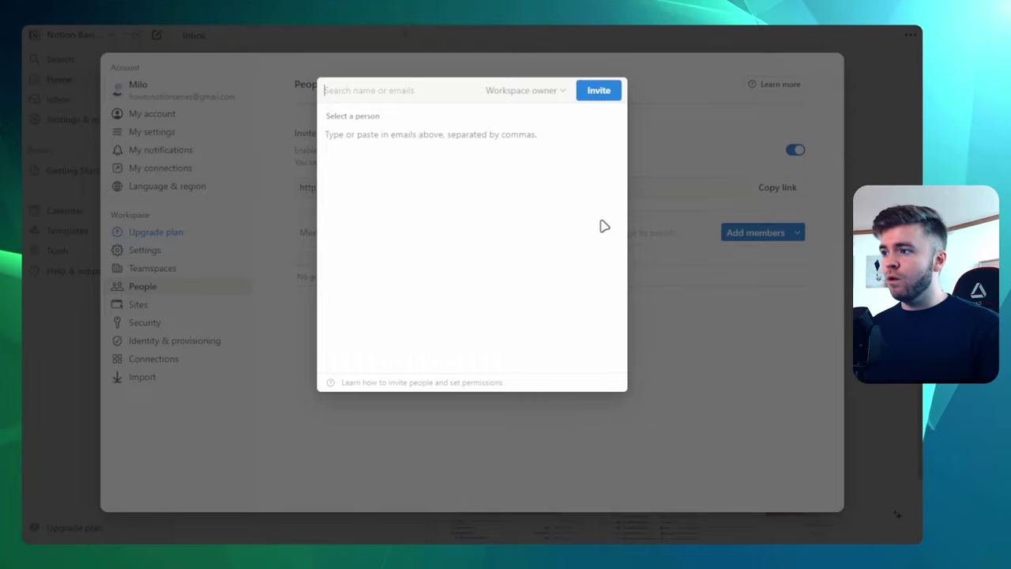
click(703, 382)
click(200, 308)
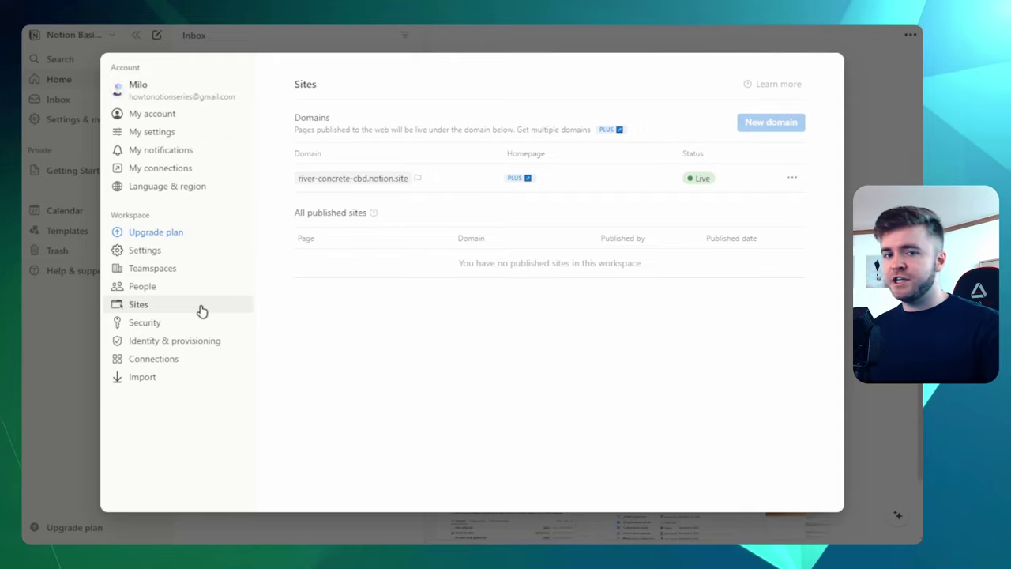
Review the Security, Identity & provisioning, and Connections settings pages.
click(158, 324)
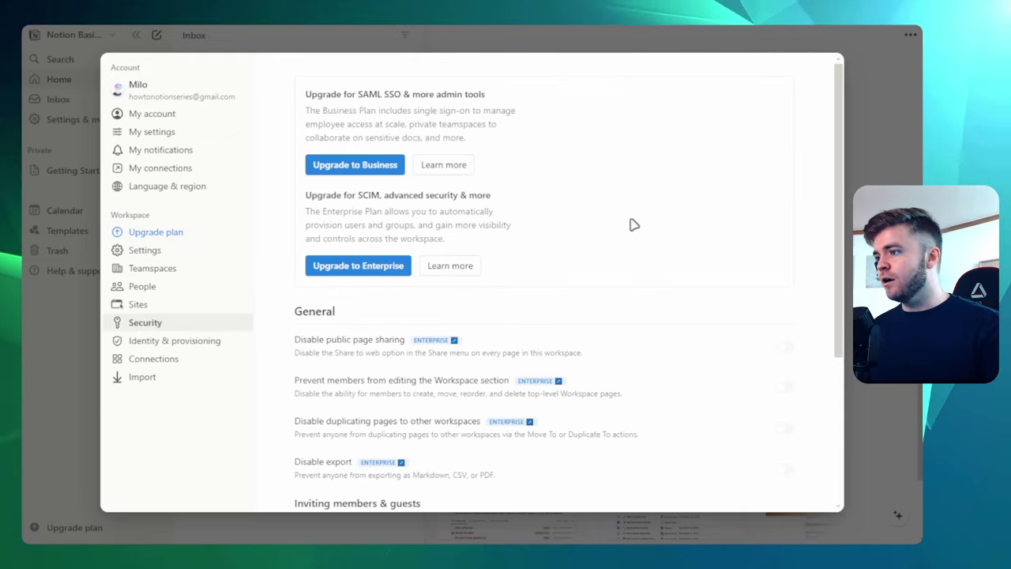
scroll(631, 223, down, 1)
scroll(643, 220, up, 1)
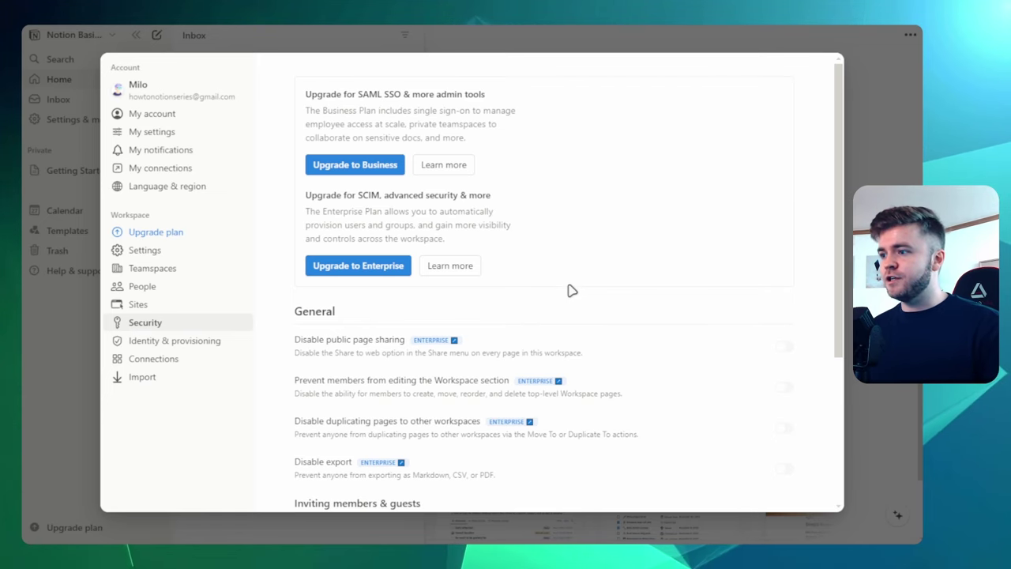
scroll(562, 282, down, 3)
click(185, 346)
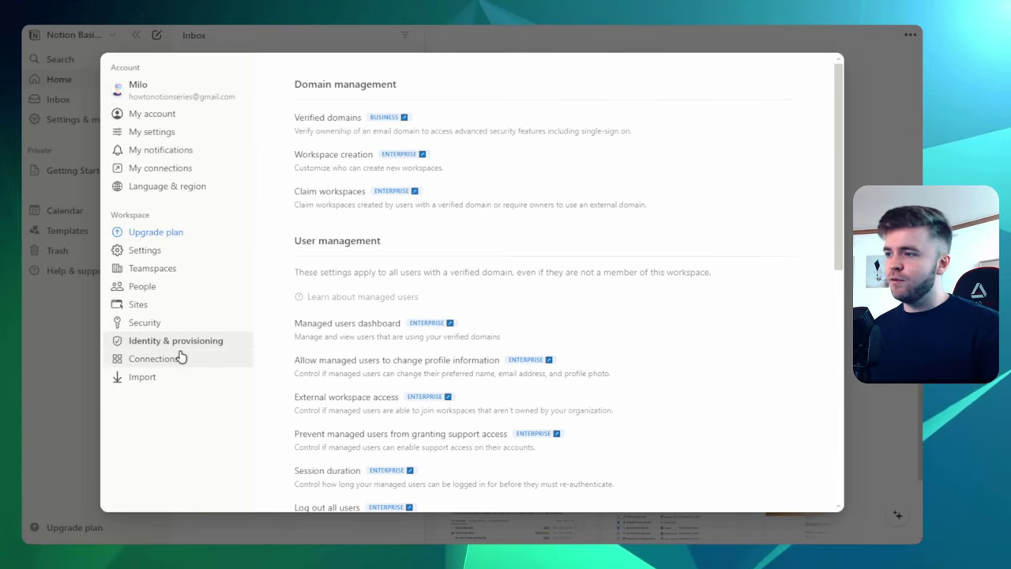
click(155, 361)
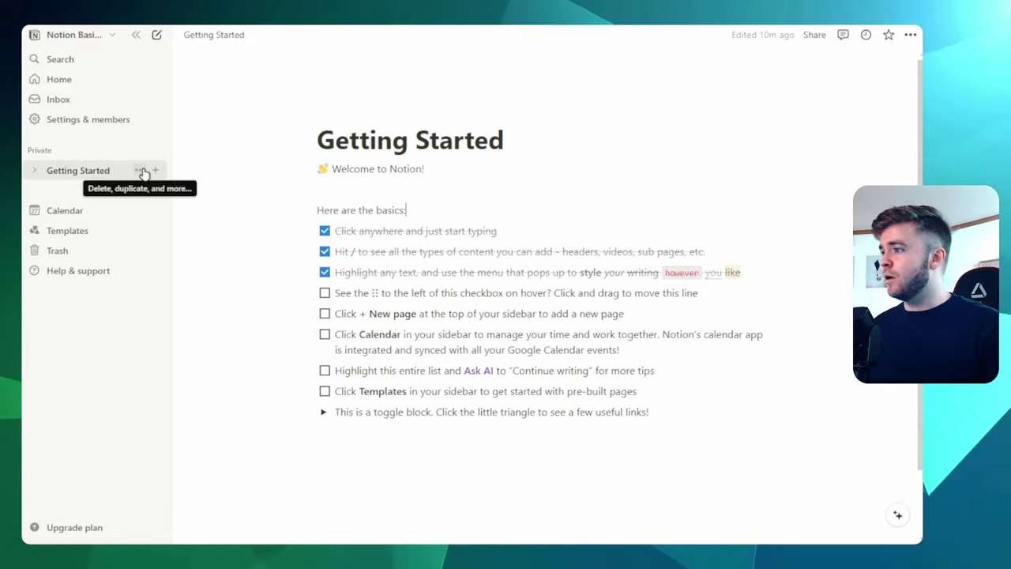
Delete the Getting Started page and create a new page titled 'My Home Page'.
click(139, 171)
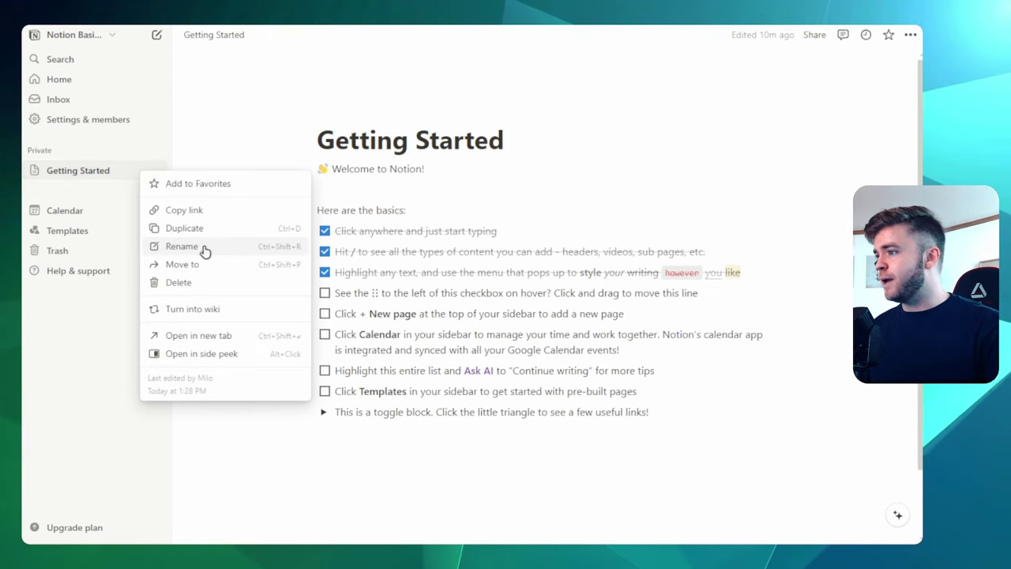
click(204, 282)
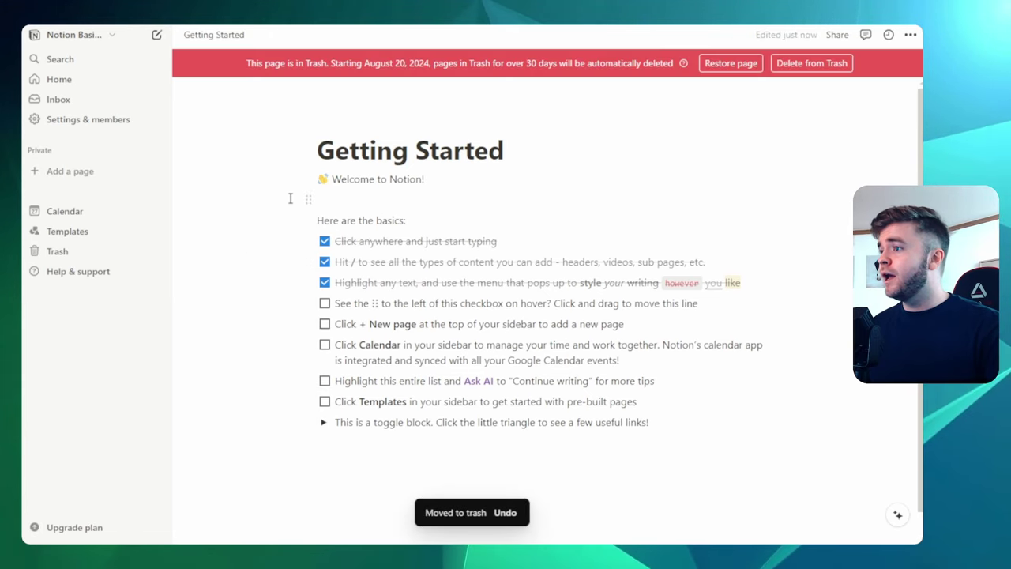
click(63, 172)
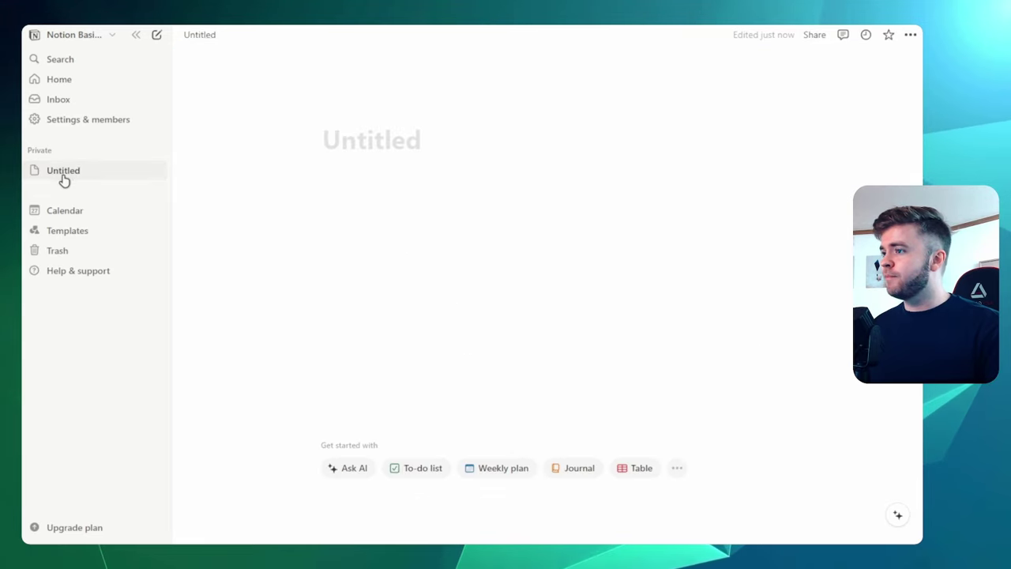
text(My Ho)
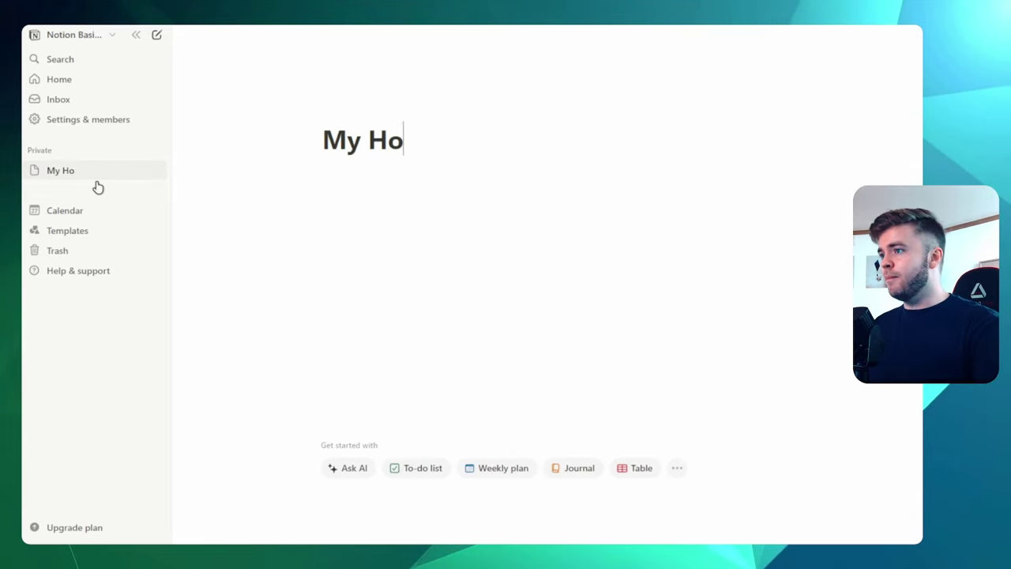
text(me Page)
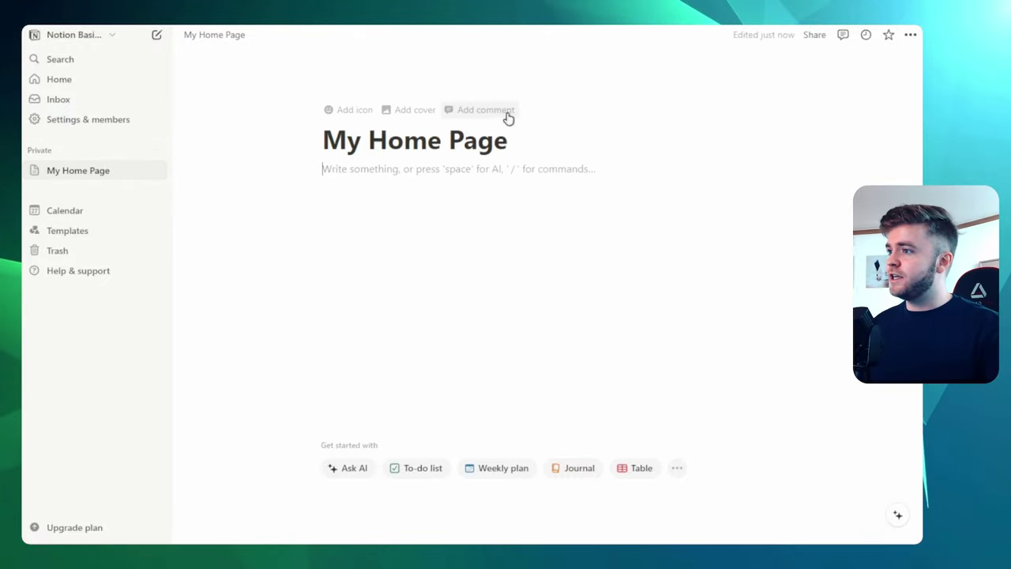
Give the page the house-with-garden emoji icon, found by searching 'home'.
click(347, 110)
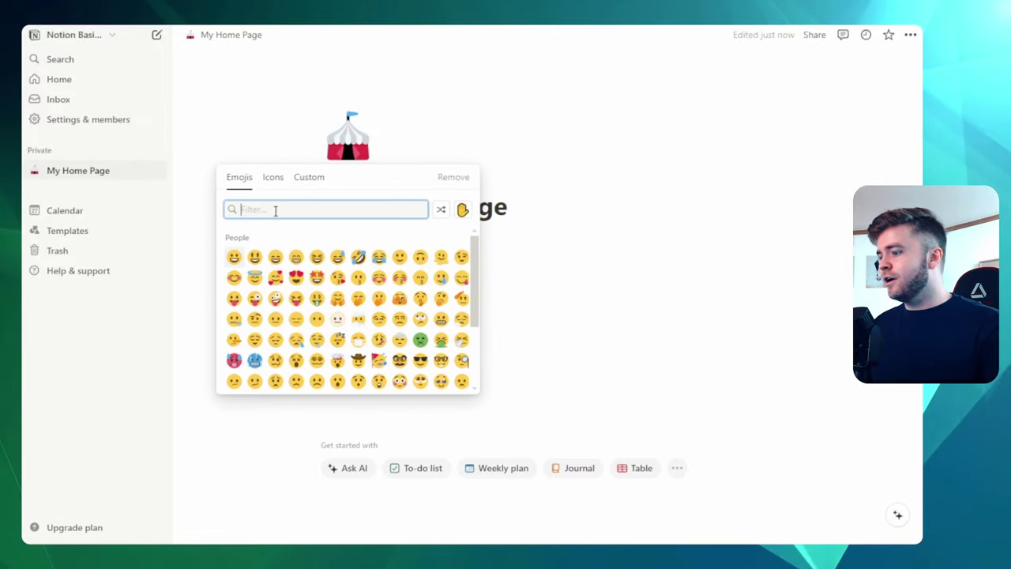
text(home)
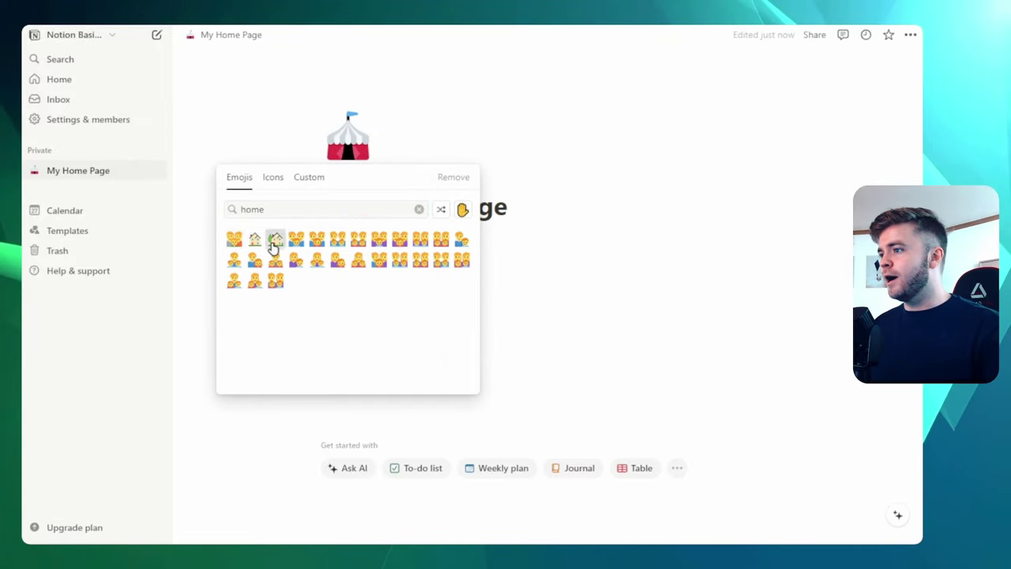
click(274, 238)
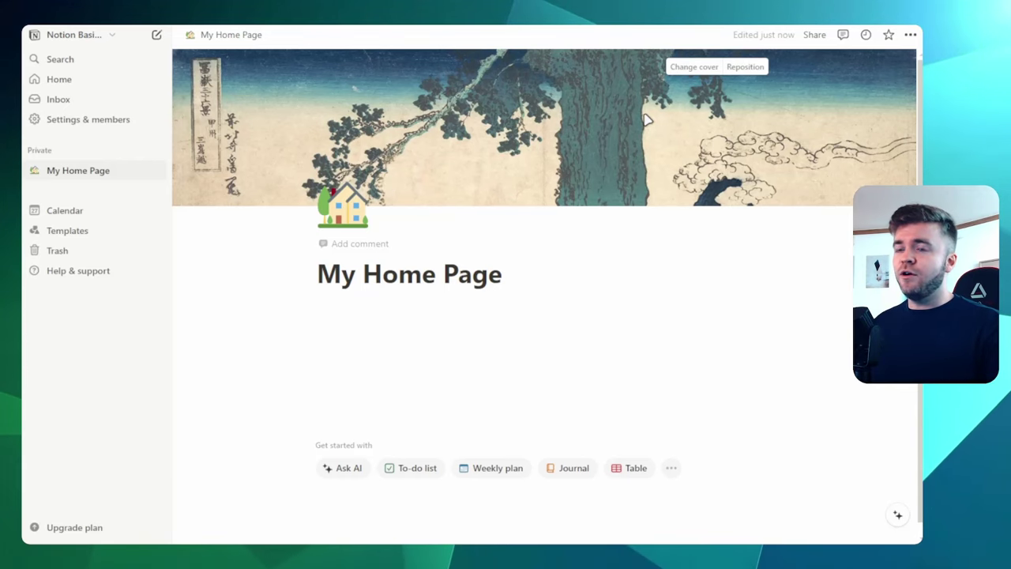
Set the page cover to the solid red colour from the gallery.
click(693, 66)
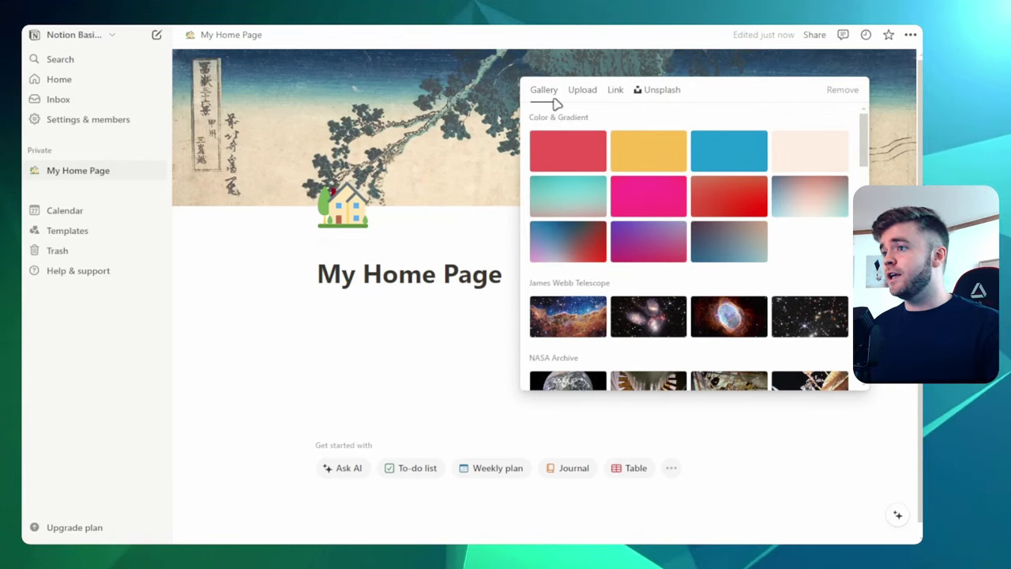
click(585, 91)
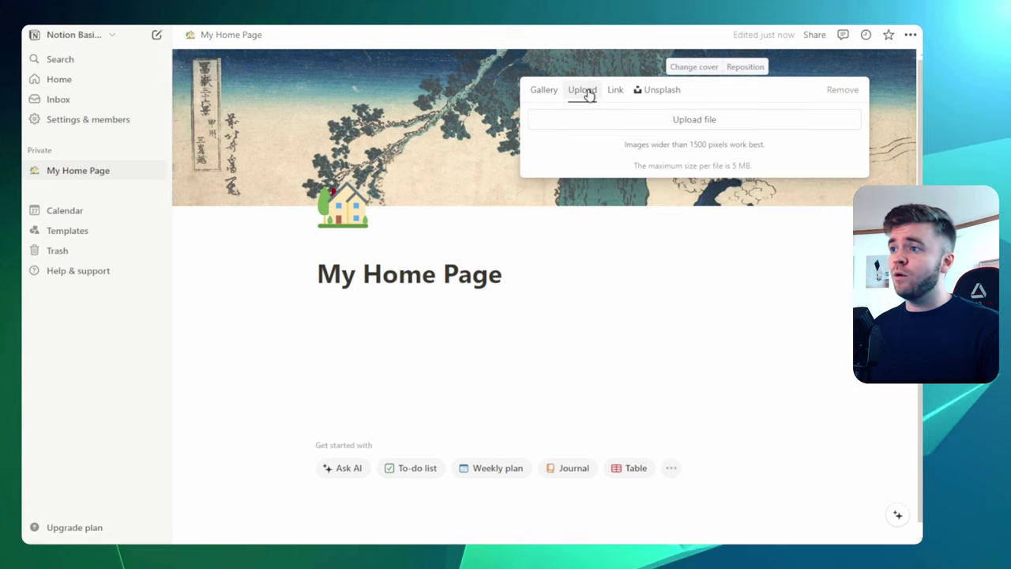
click(660, 96)
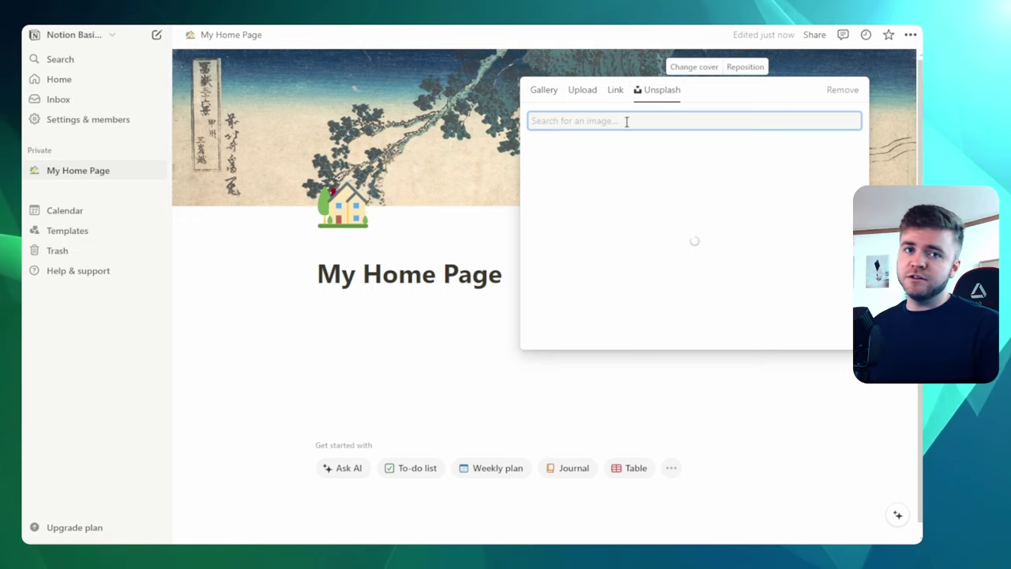
click(544, 92)
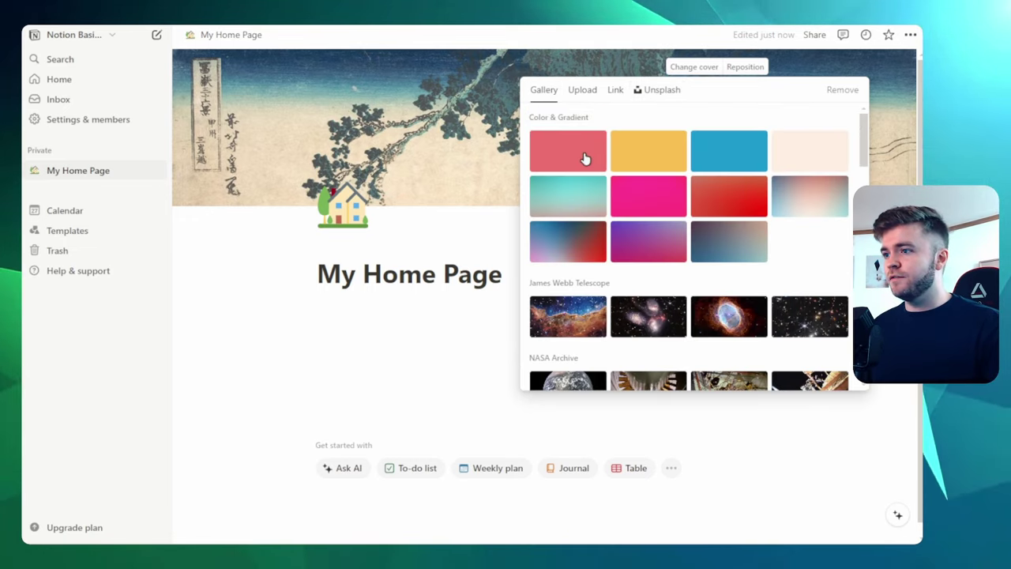
click(587, 152)
click(674, 271)
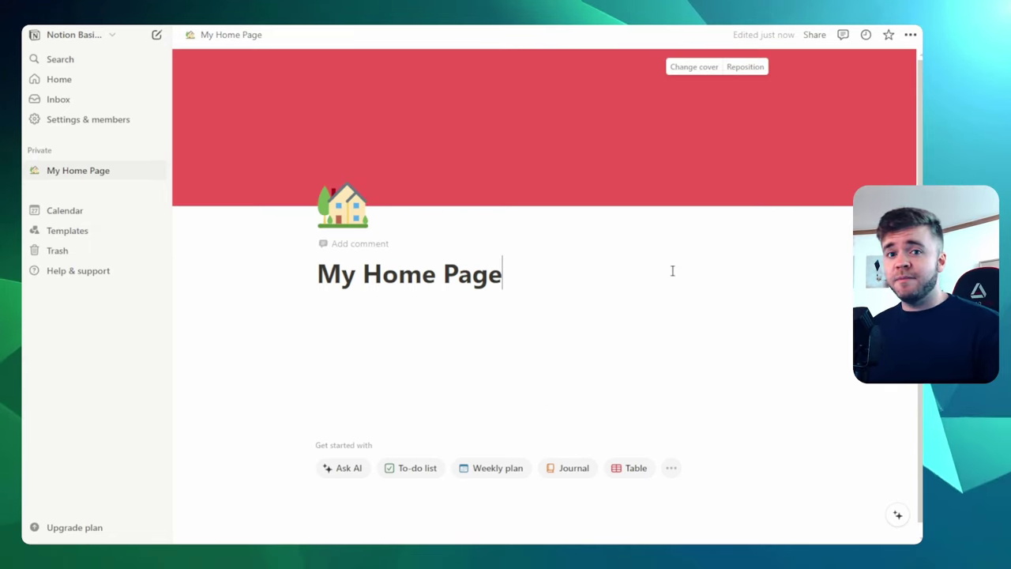